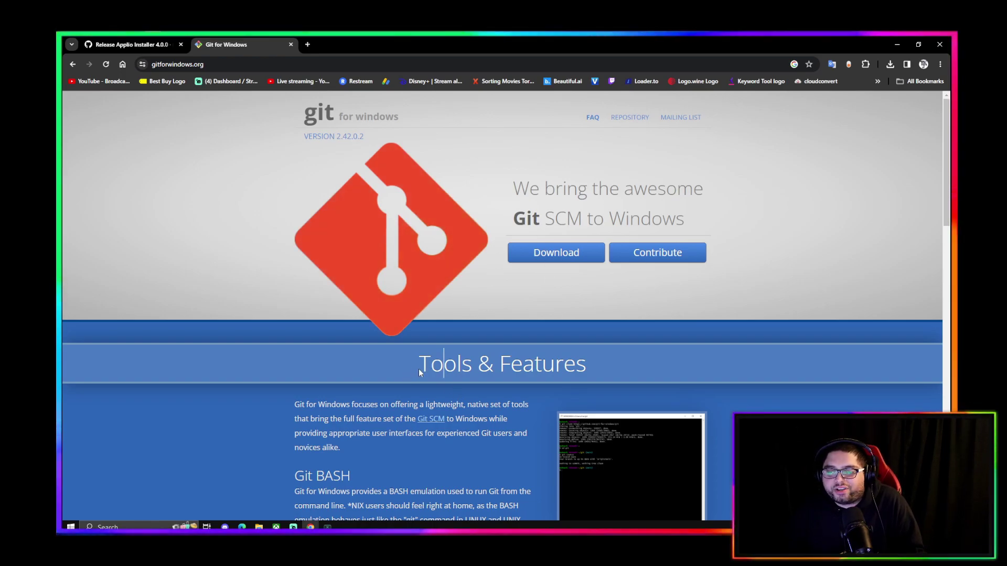
Switch Chrome to the tab with the Applio Installer 4.0.0 GitHub release
click(128, 44)
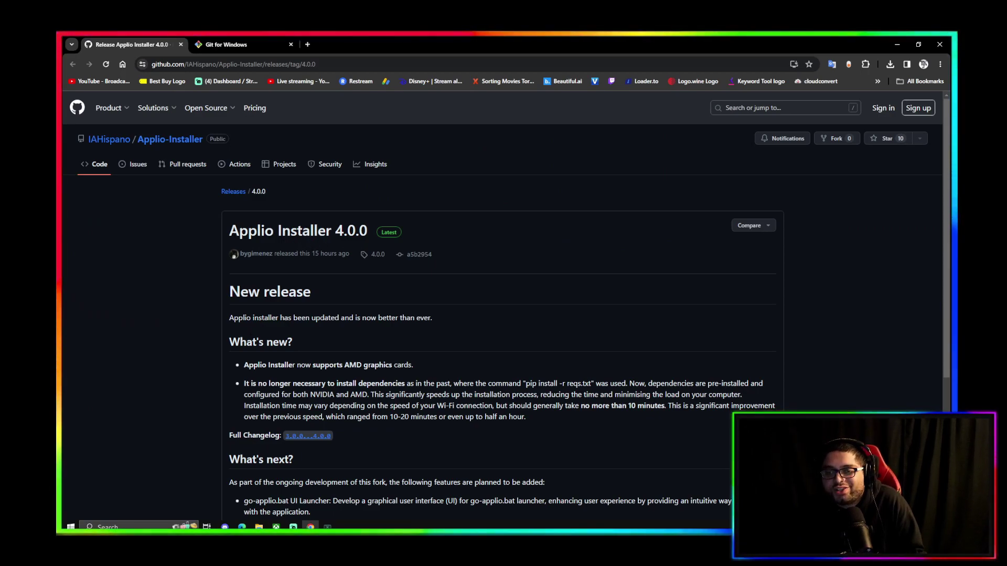
Scroll the release page and highlight the AMD graphics support note
scroll(503, 304, down, 4)
scroll(504, 304, up, 3)
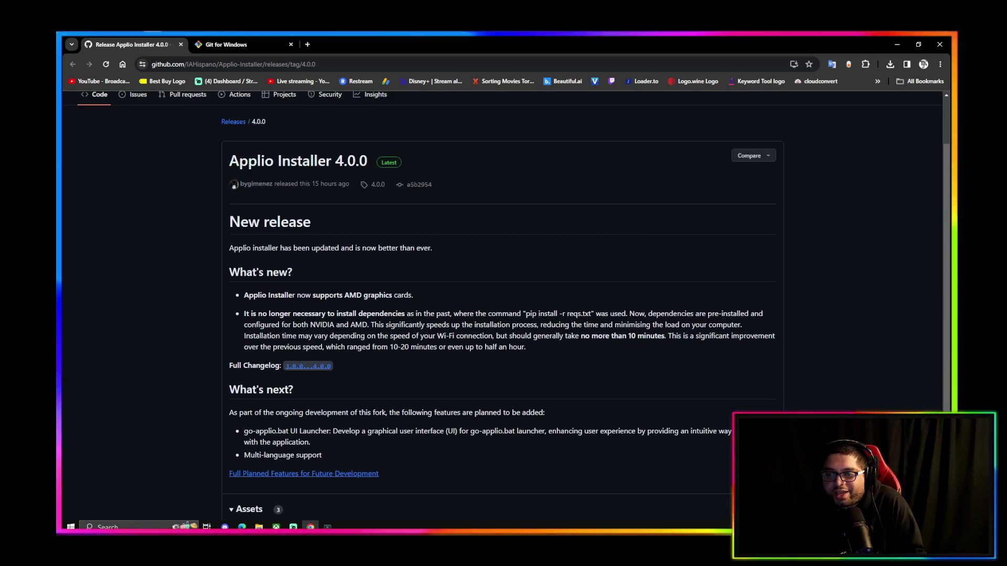
drag(306, 295, 412, 295)
click(367, 309)
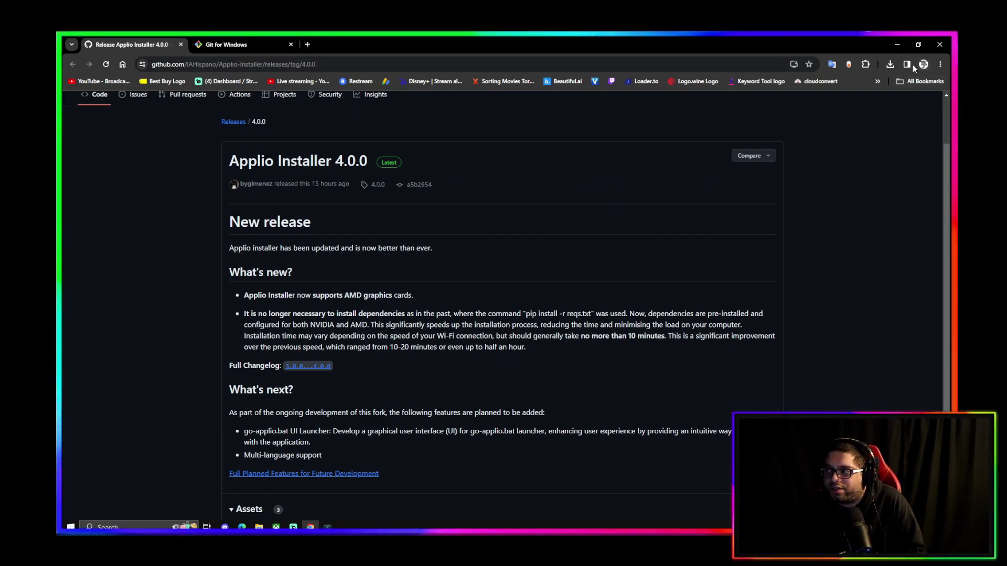
Run Applio-Installer.4.0.0.exe from Chrome's recent downloads list
click(890, 63)
scroll(481, 292, down, 3)
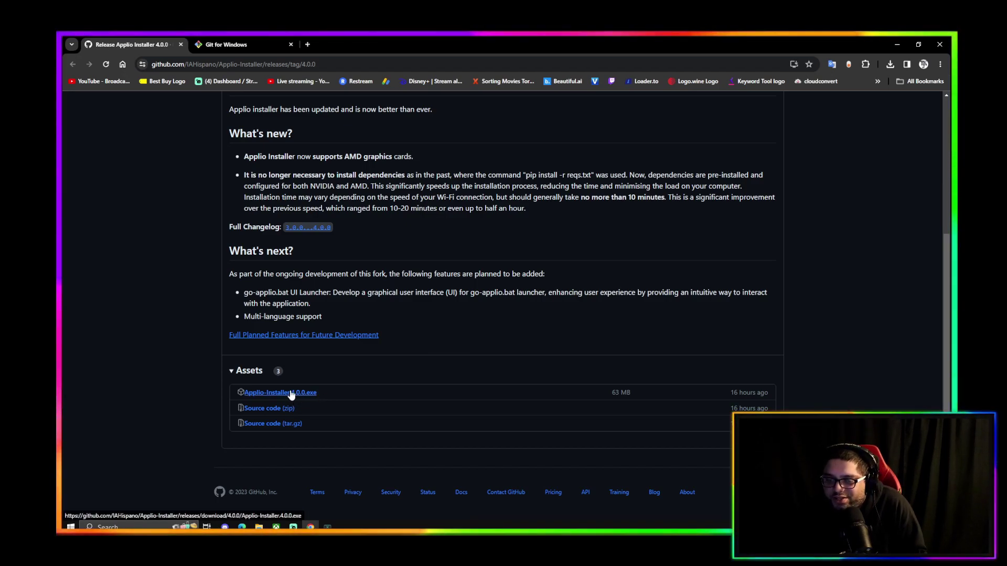
click(890, 64)
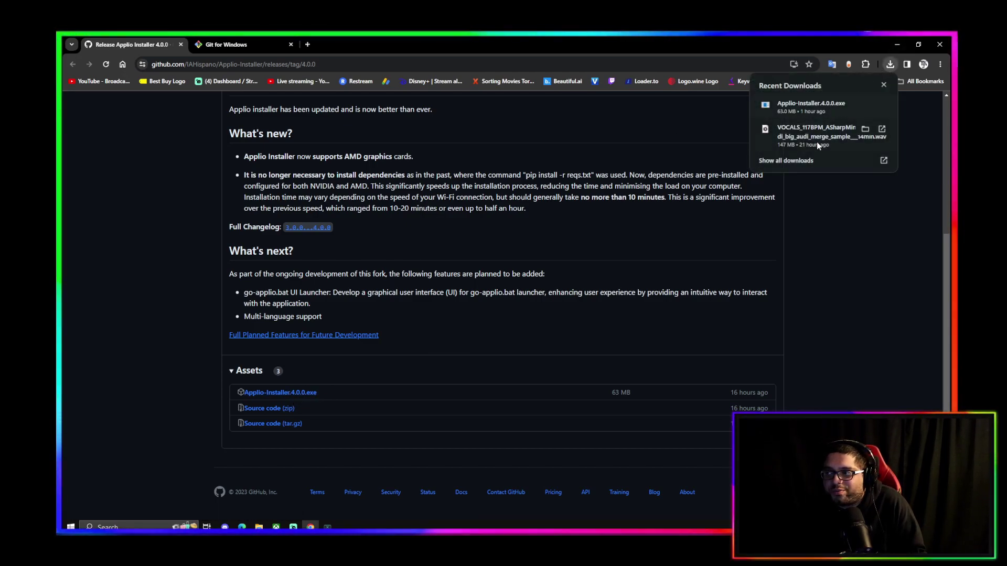
click(810, 108)
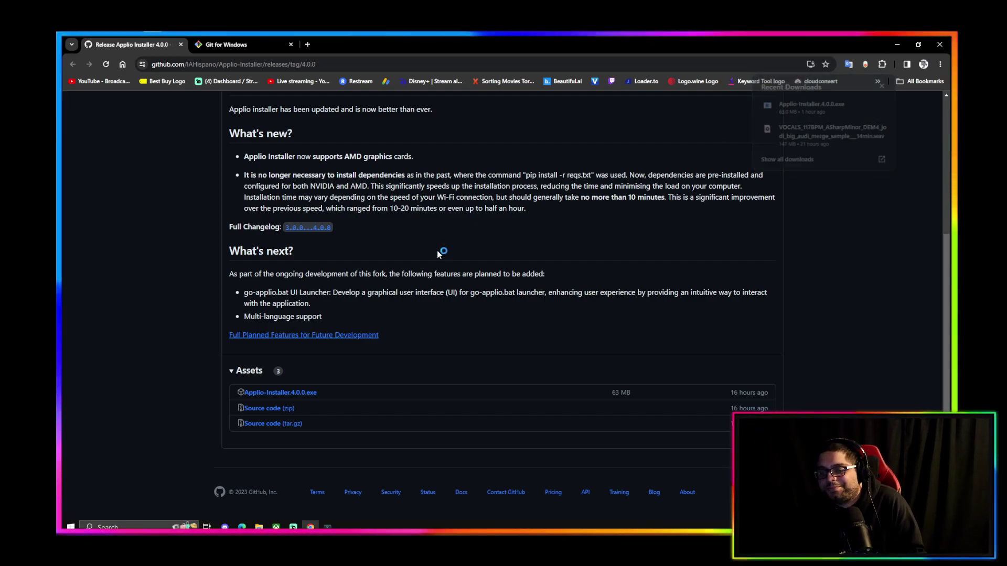
Read through and agree to the installer's terms, then advance to the requirements page
click(898, 44)
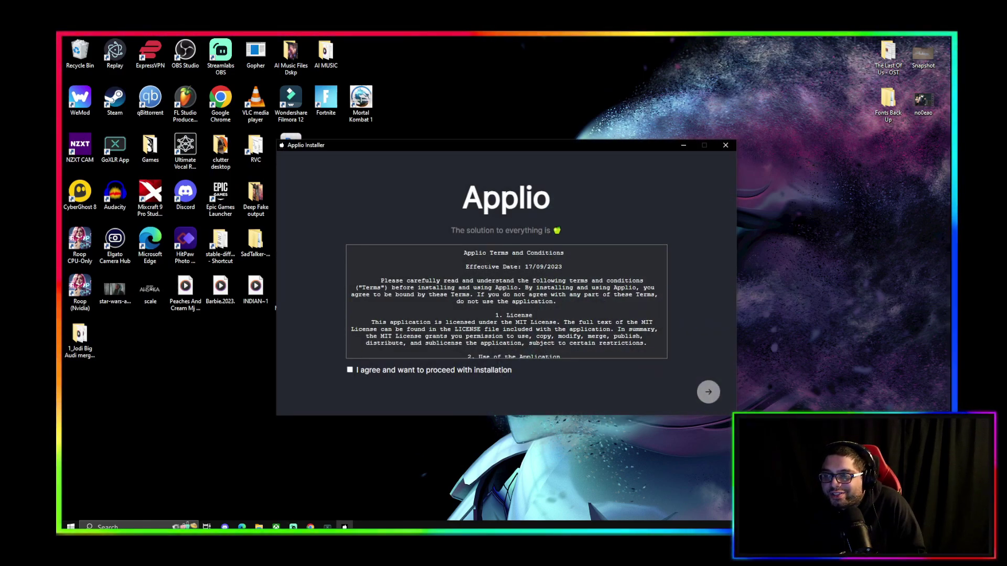
scroll(506, 302, down, 10)
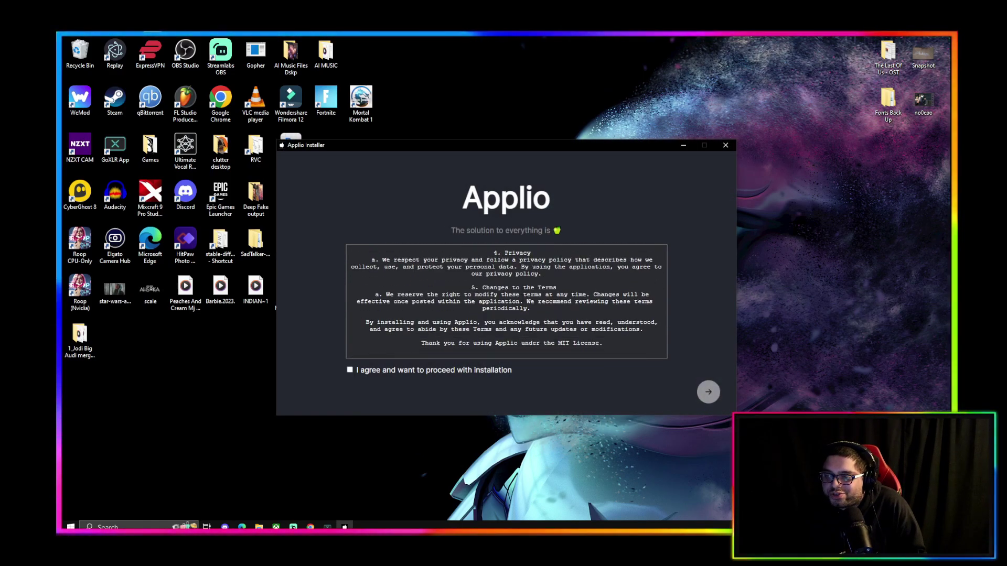
scroll(506, 302, up, 10)
scroll(506, 301, down, 10)
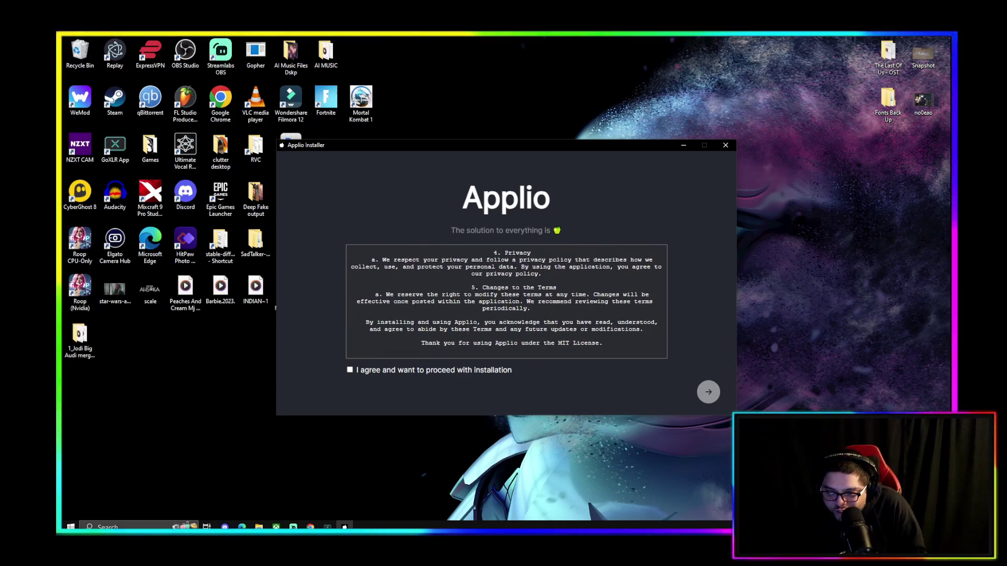
scroll(506, 301, up, 10)
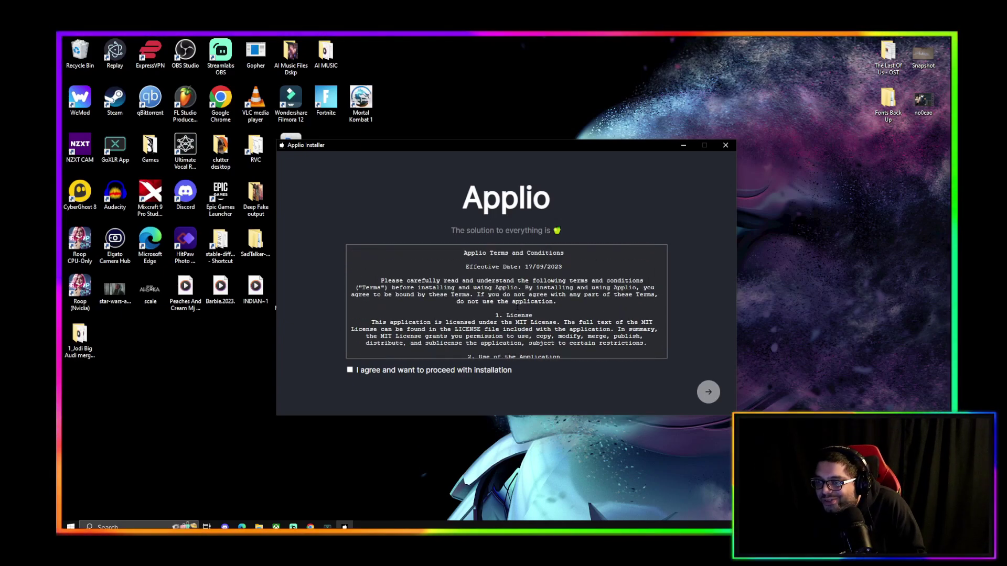
scroll(506, 301, down, 10)
click(397, 371)
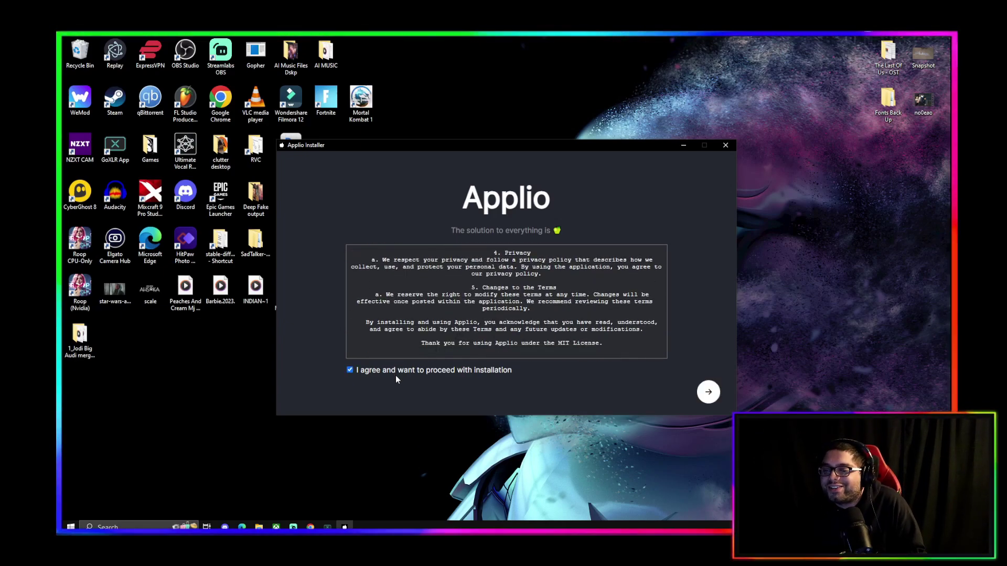
click(707, 393)
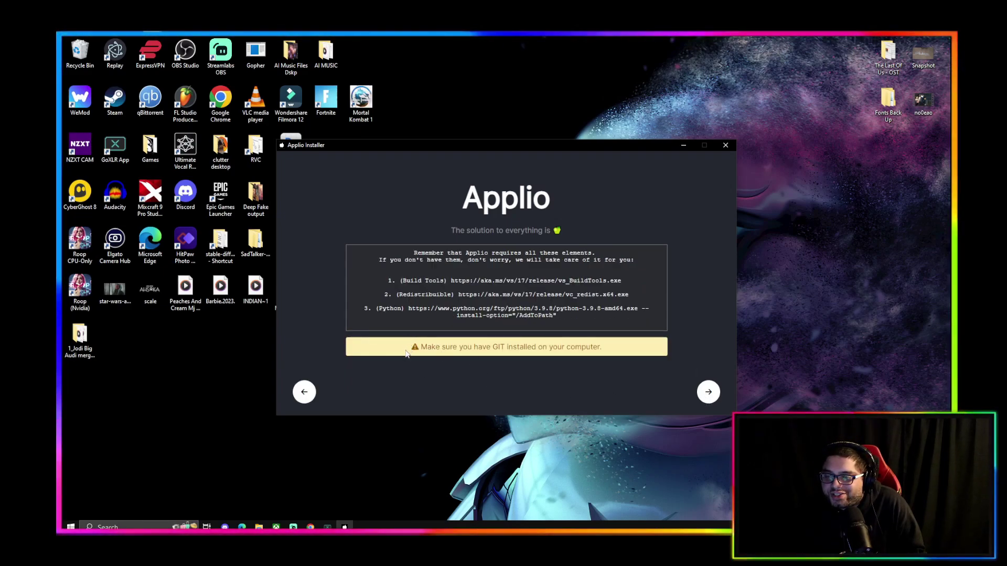
Highlight the GIT warning, check the Git for Windows tab, and return to the installer
drag(406, 354, 592, 349)
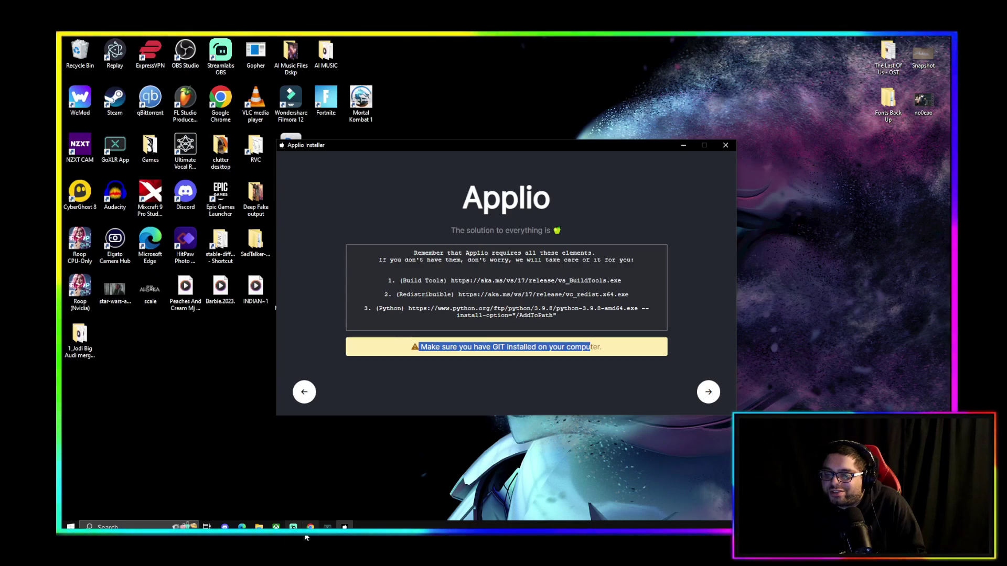
click(311, 527)
click(238, 46)
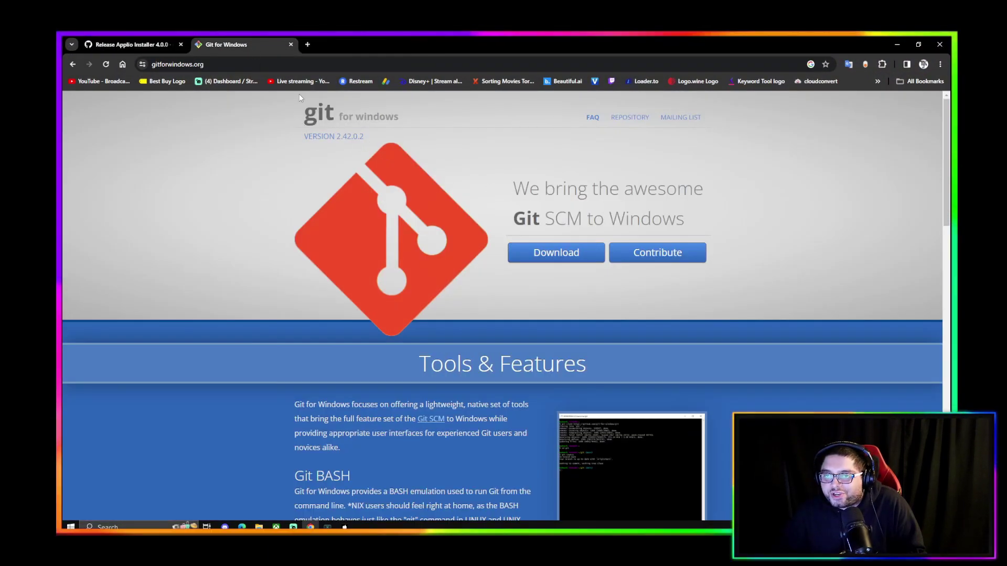
click(897, 44)
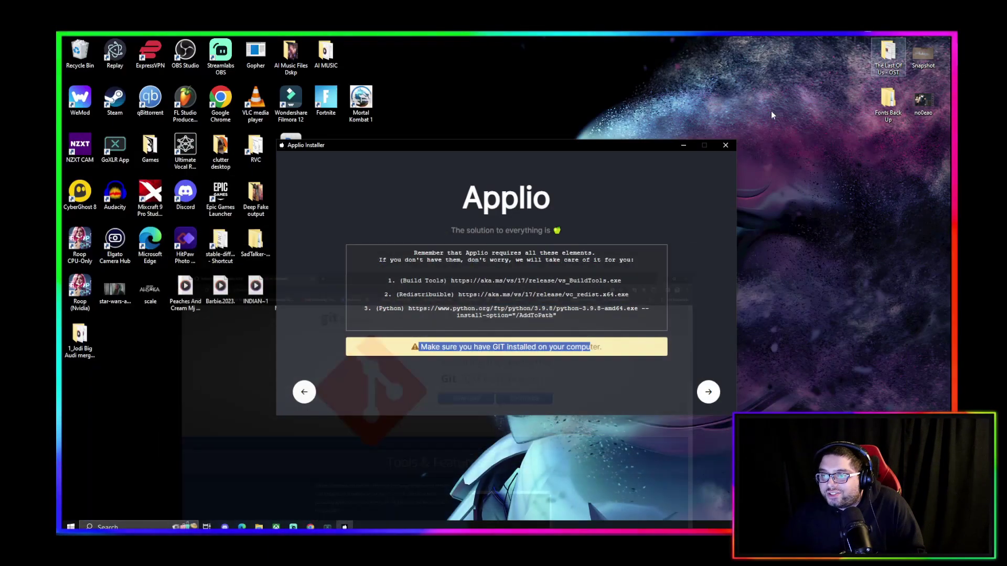
click(659, 315)
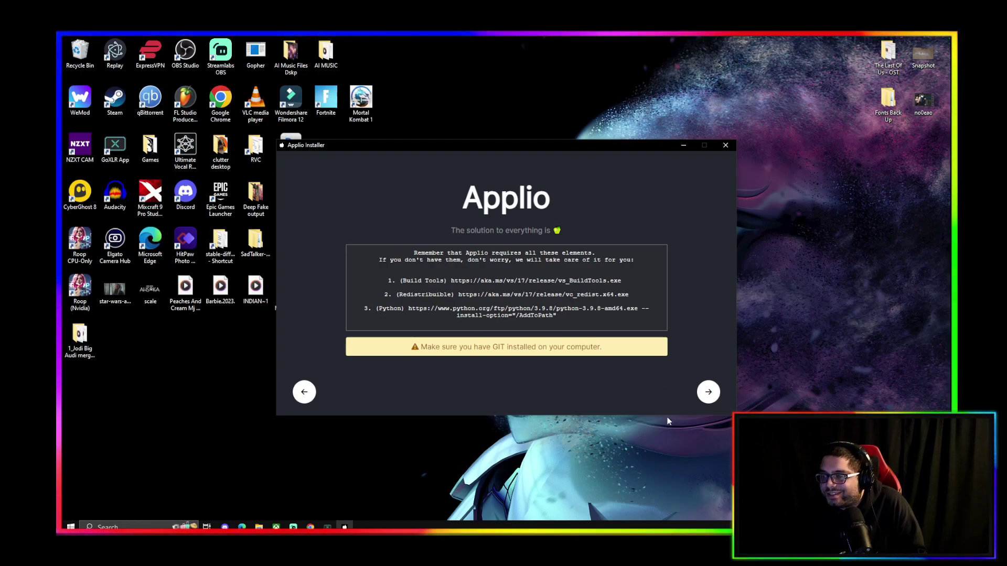
Choose 'I have an NVIDIA graphics card' and reach the Desktop Applio-RVC-Fork installation path
click(708, 392)
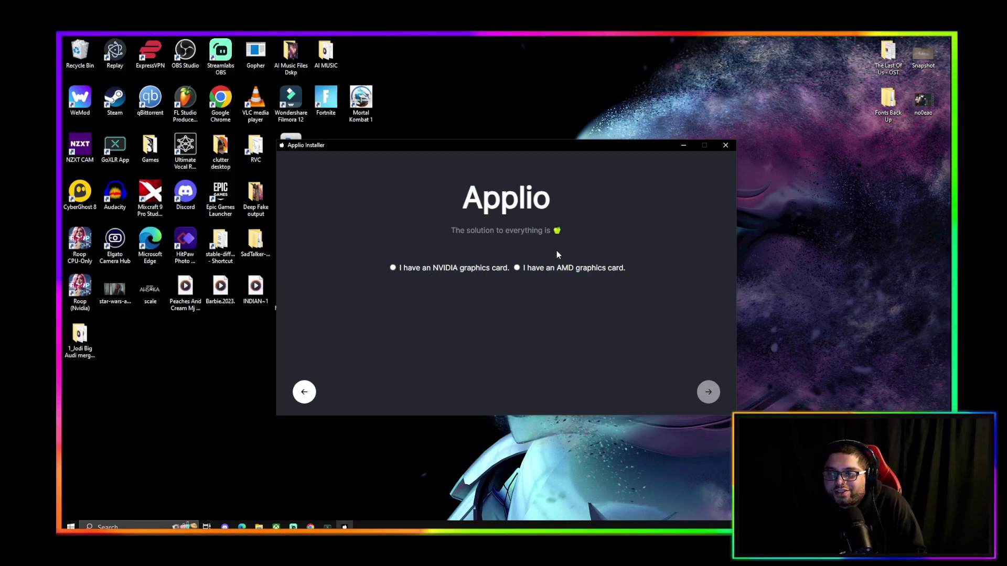
click(391, 269)
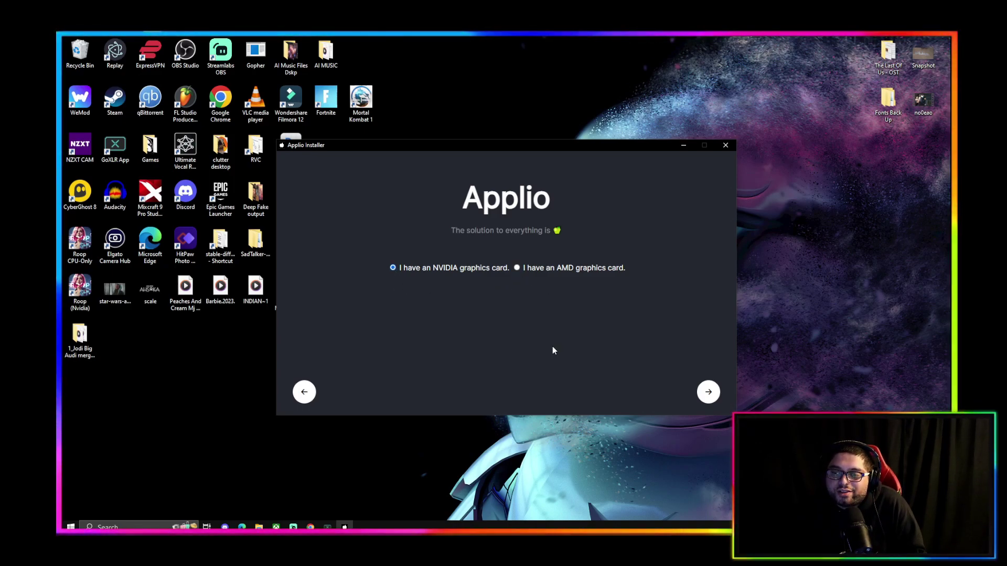
click(707, 394)
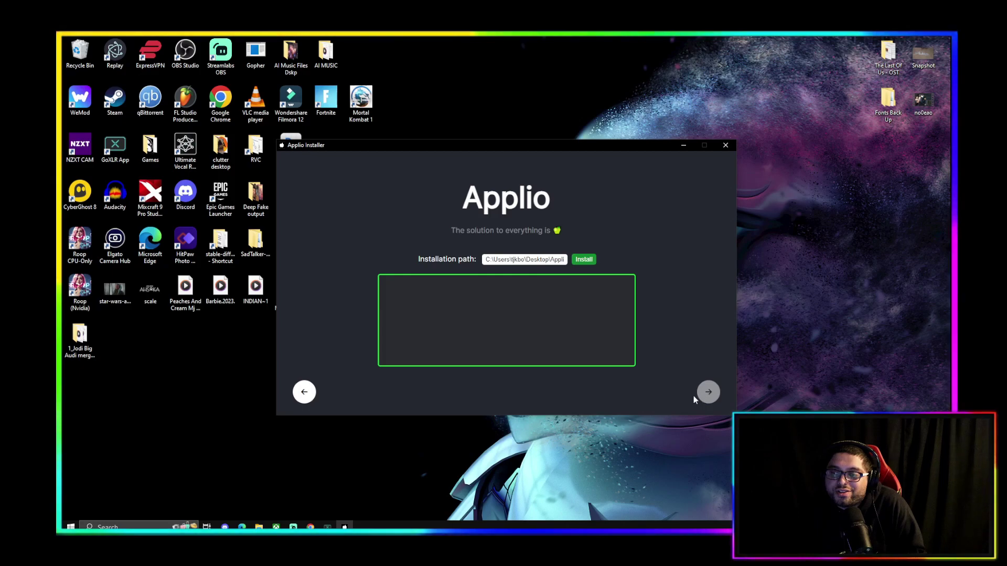
drag(490, 261, 579, 265)
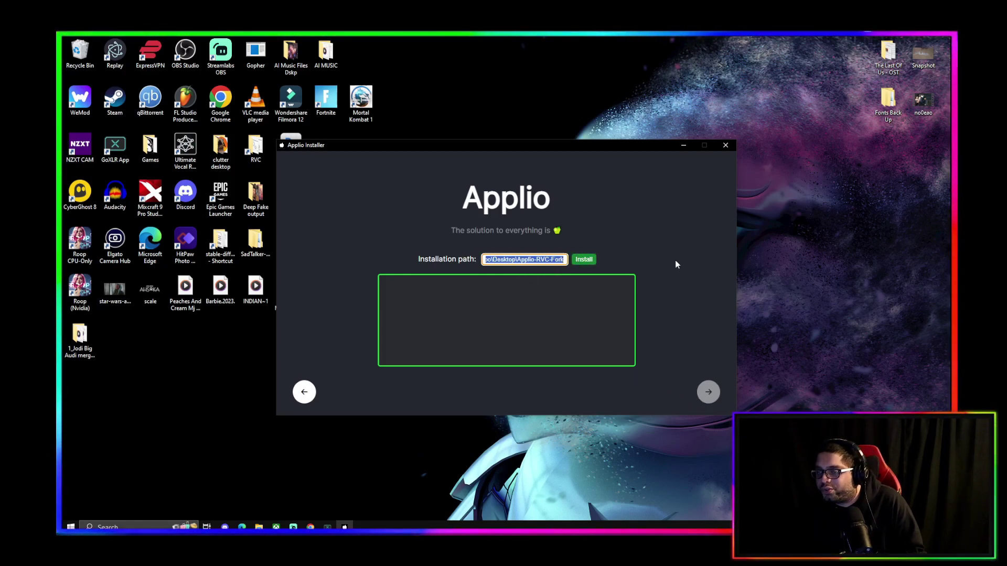
key(Home)
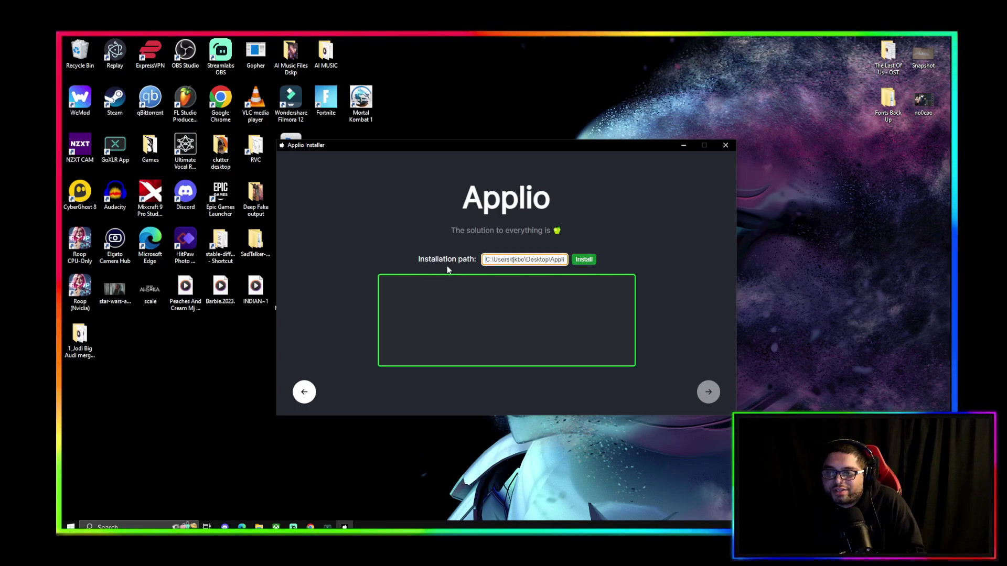
Check the E:\ path of New Volume (E:) in File Explorer, then minimize Explorer
click(259, 526)
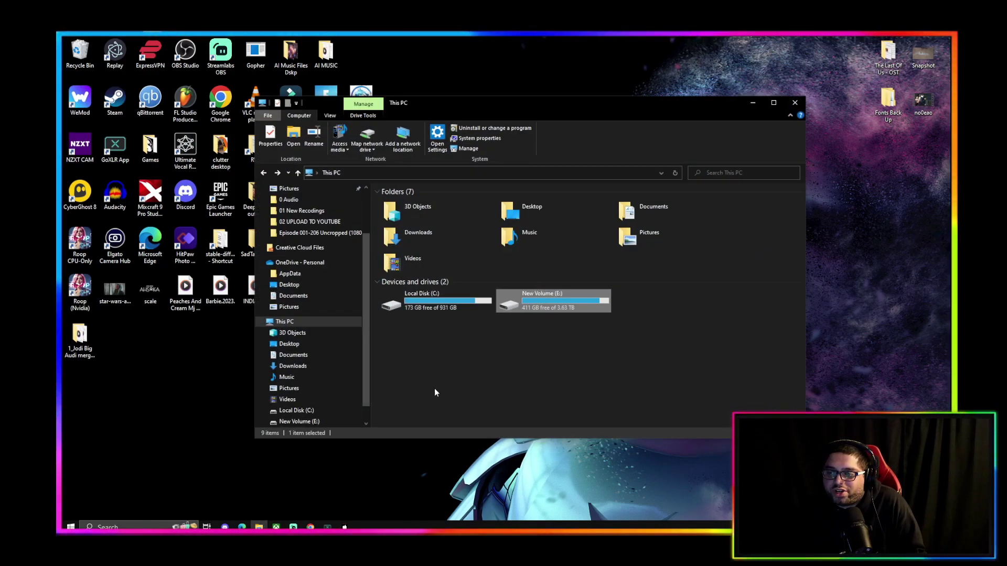
double_click(528, 301)
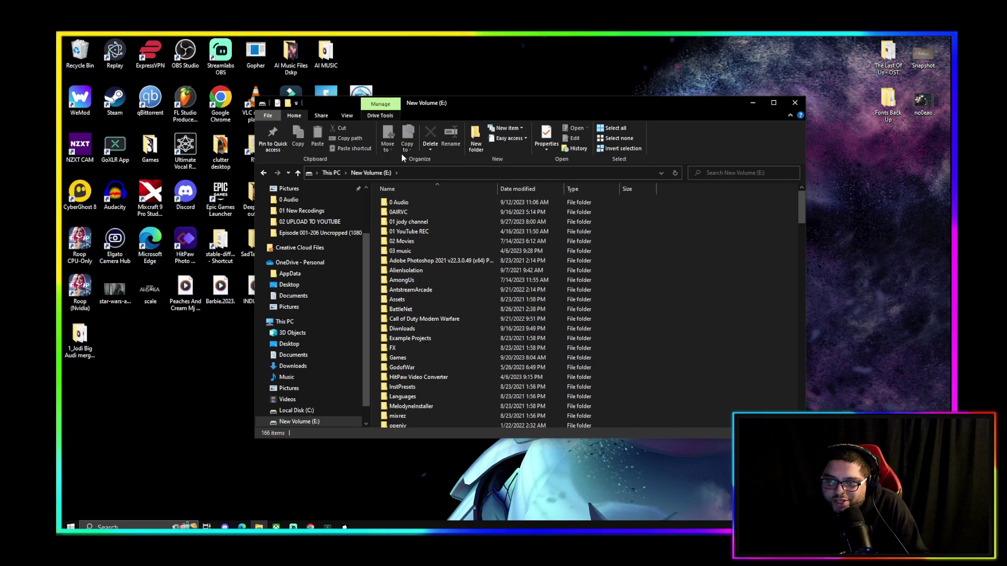
click(422, 173)
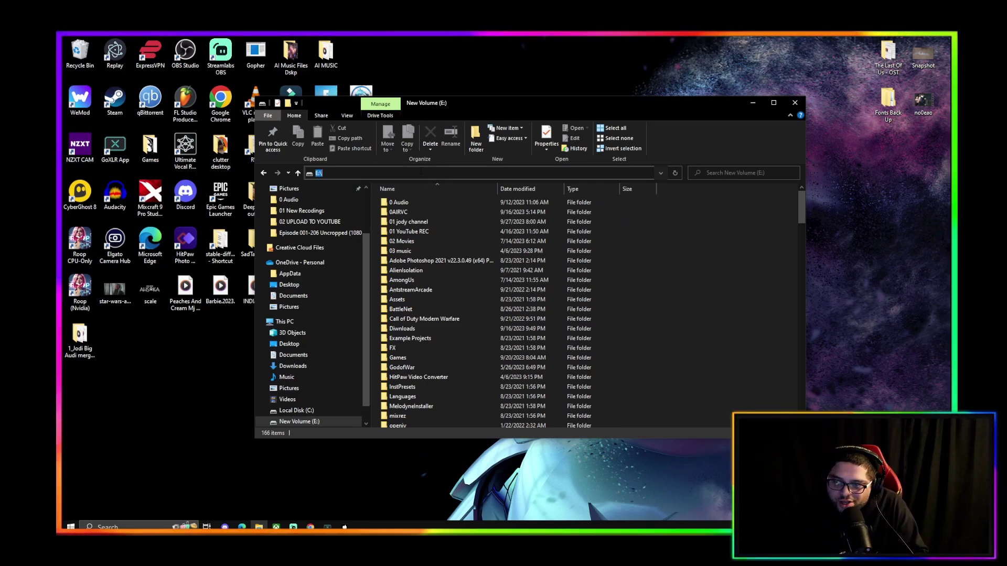
click(260, 526)
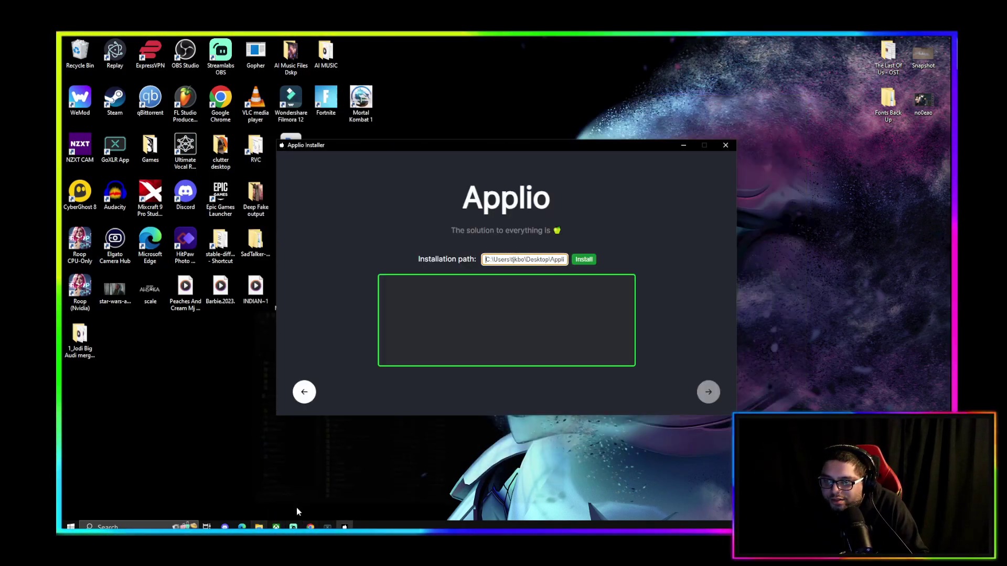
Replace the Desktop installation path with E:\ApplioRVC
triple_click(523, 259)
text(E:\ApplioRVC)
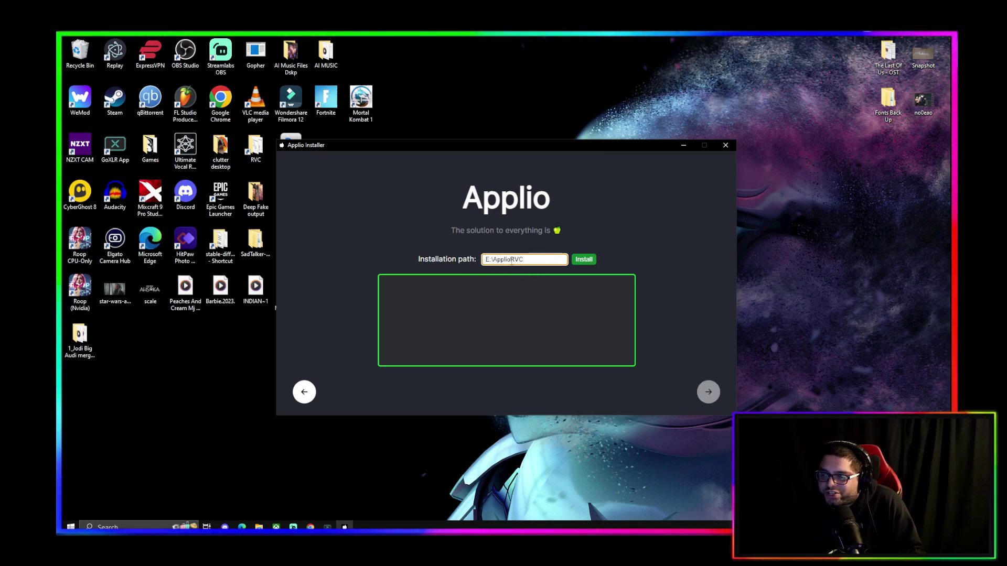
Install Applio into E:\ApplioRVC until 'Applio has been installed successfully!' appears
click(583, 261)
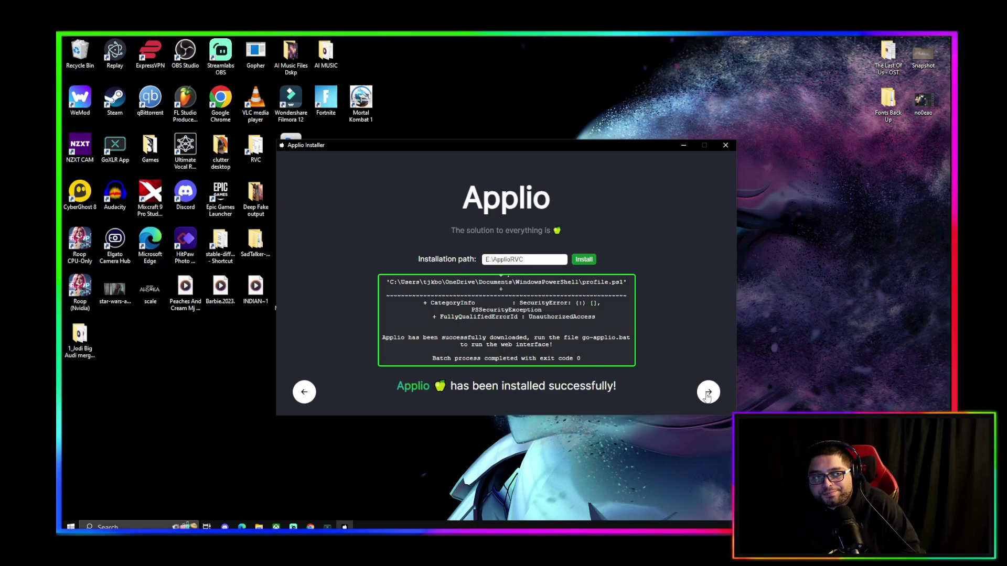
Finish the installer, then close its window and the console showing the missing D32k.pth error
click(708, 393)
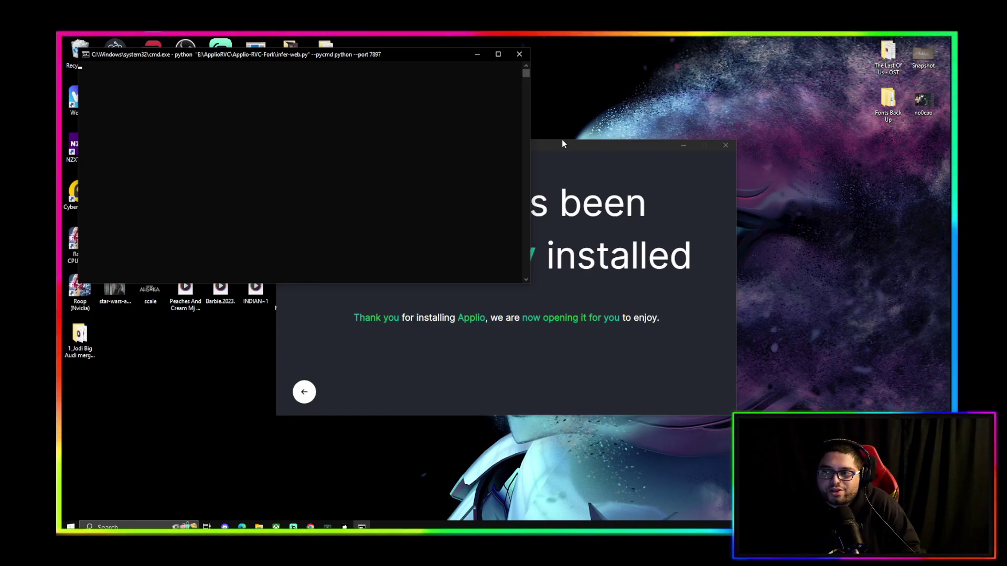
drag(562, 143, 703, 158)
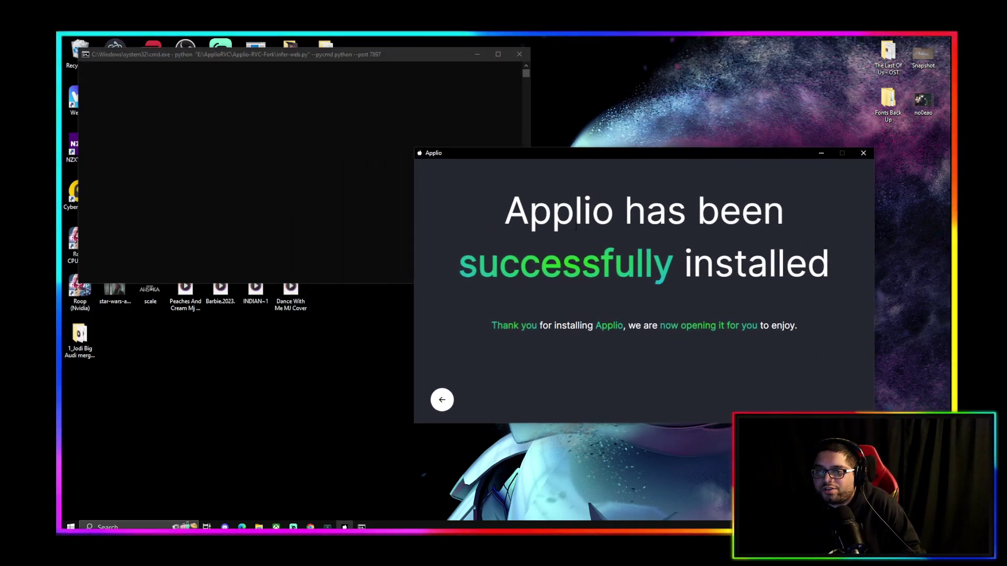
drag(604, 160, 599, 211)
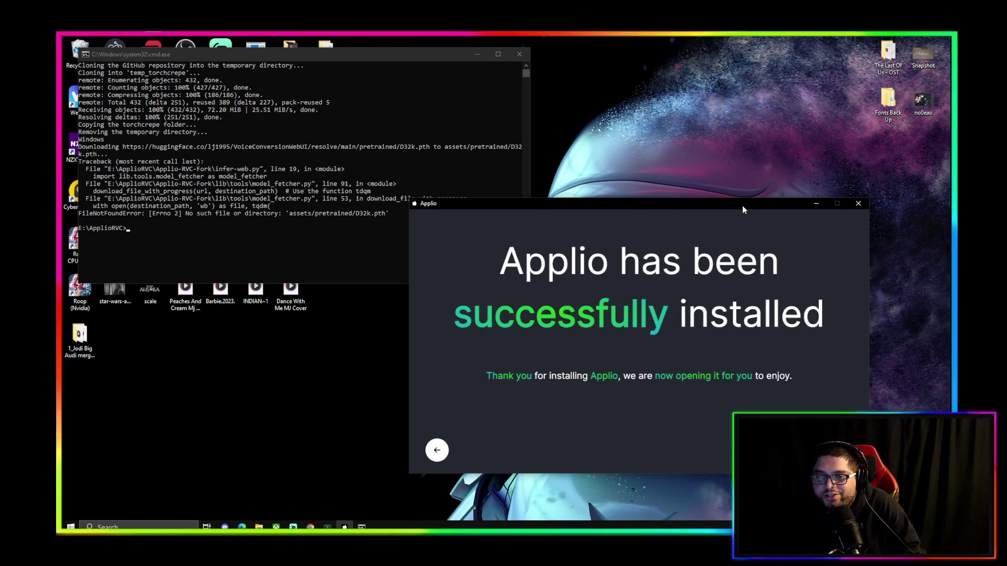
drag(742, 211, 741, 226)
click(857, 220)
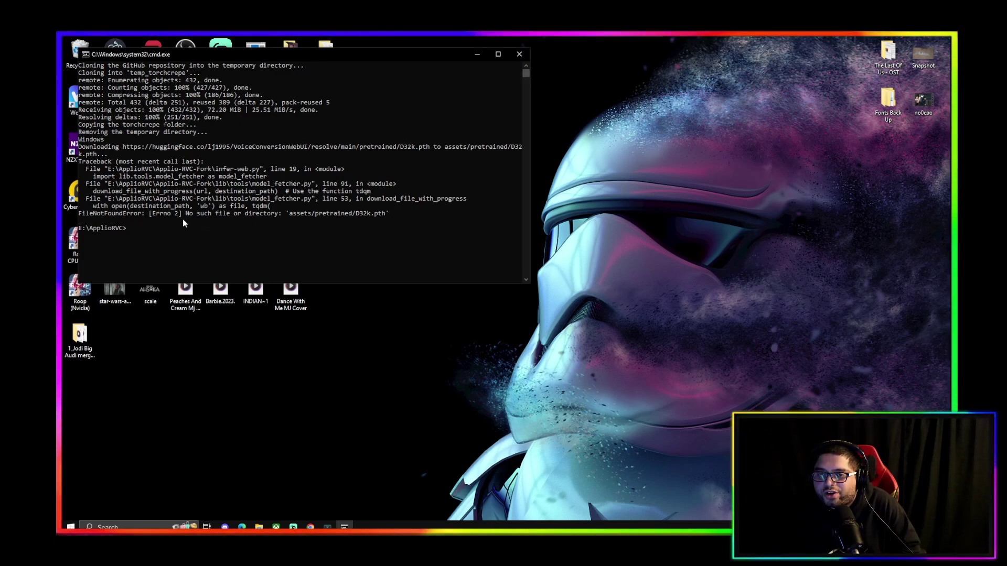
click(516, 58)
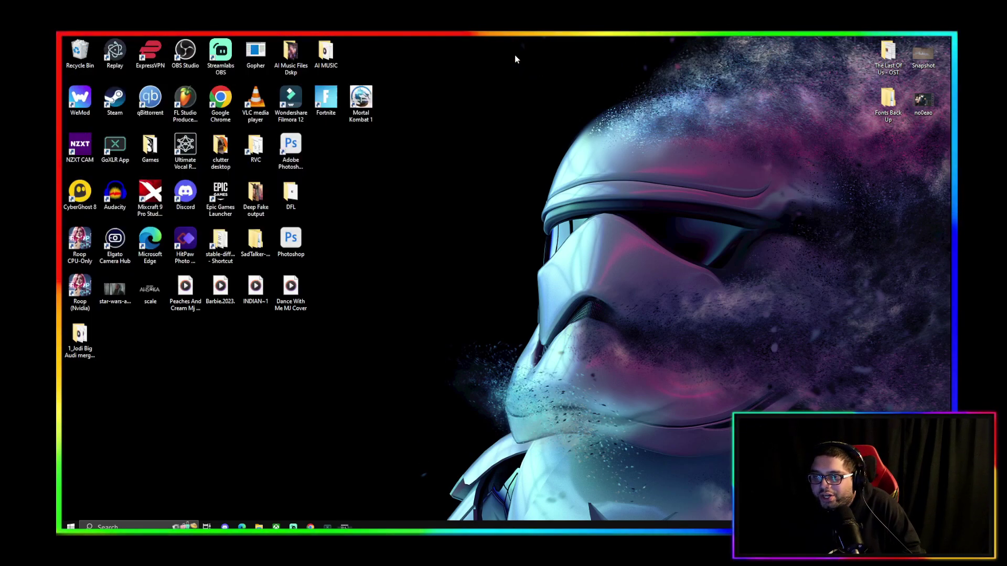
Browse to E:\ApplioRVC\Applio-RVC-Fork in a maximized File Explorer window
click(262, 532)
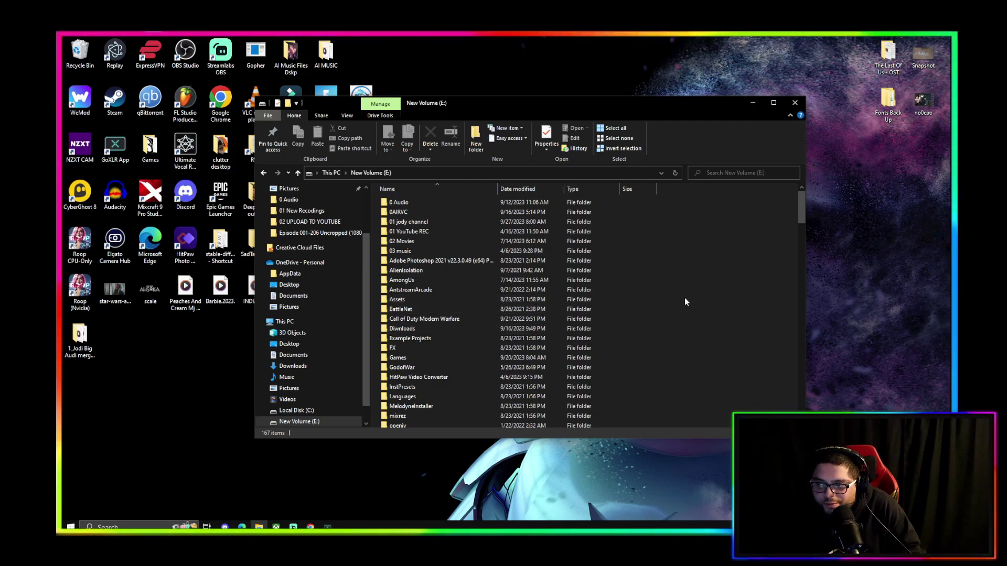
click(675, 173)
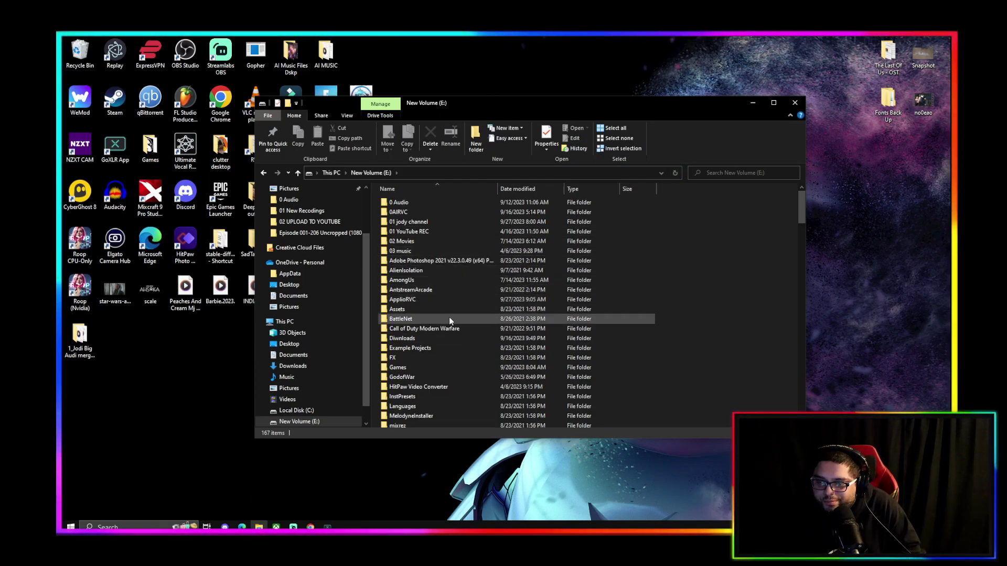
double_click(426, 299)
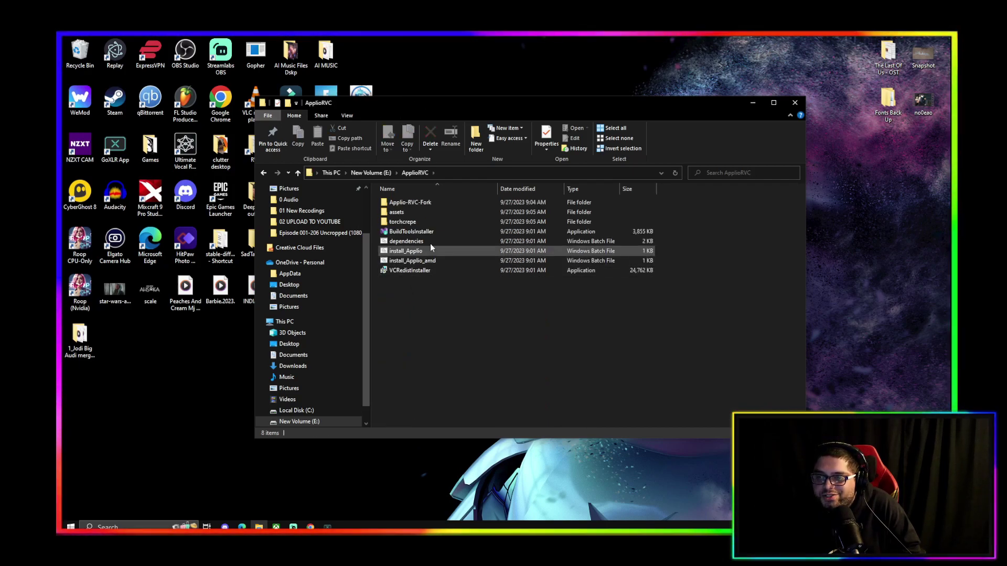
double_click(436, 202)
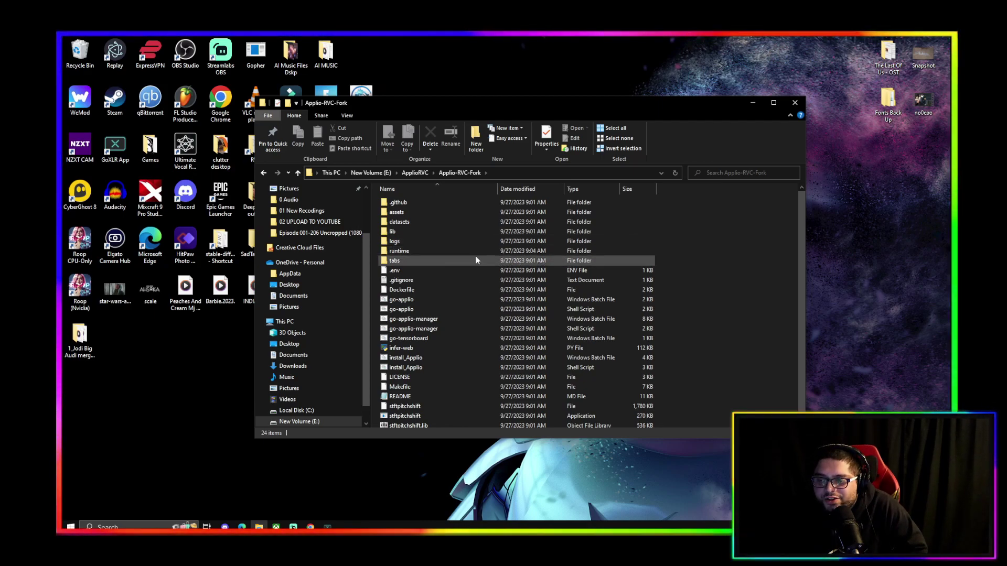
scroll(472, 262, down, 1)
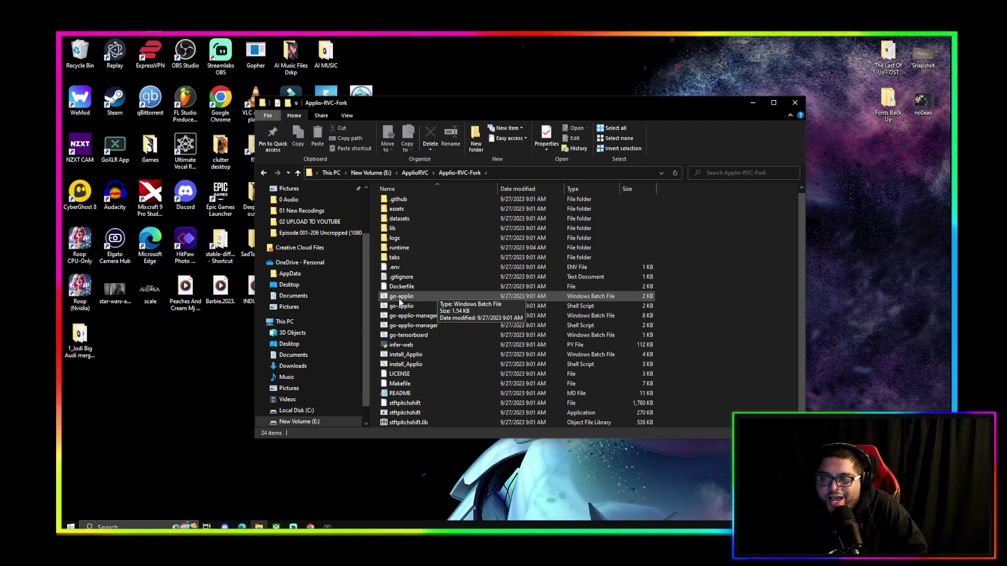
double_click(489, 103)
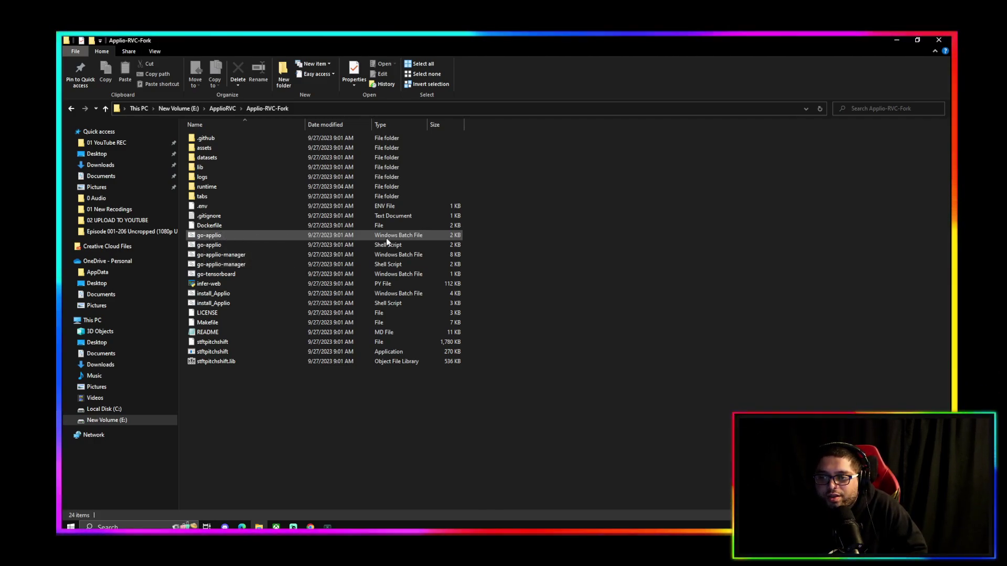
Run go-applio.bat and choose option 3, Start Applio (Nvidia Support)
double_click(275, 237)
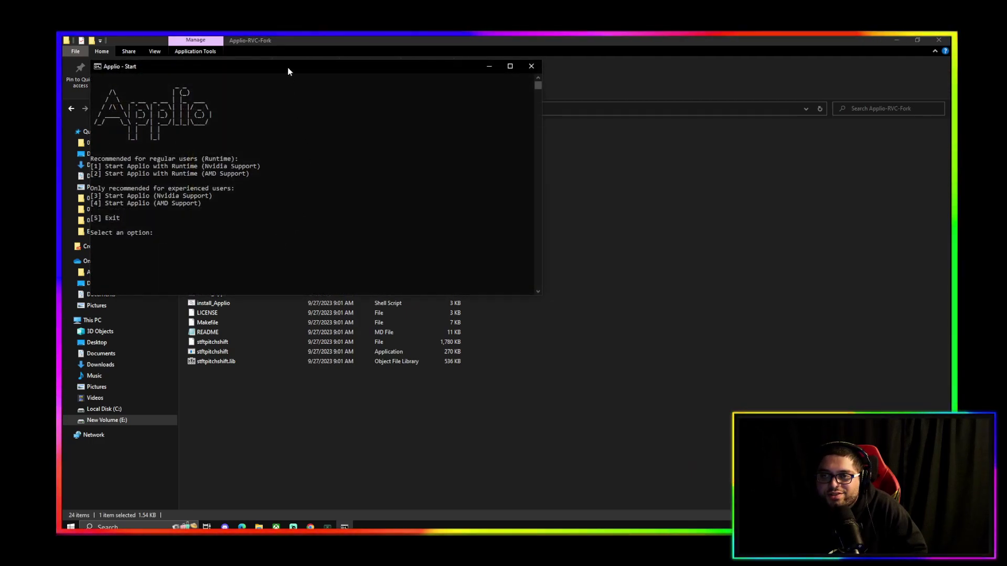
drag(287, 71, 443, 115)
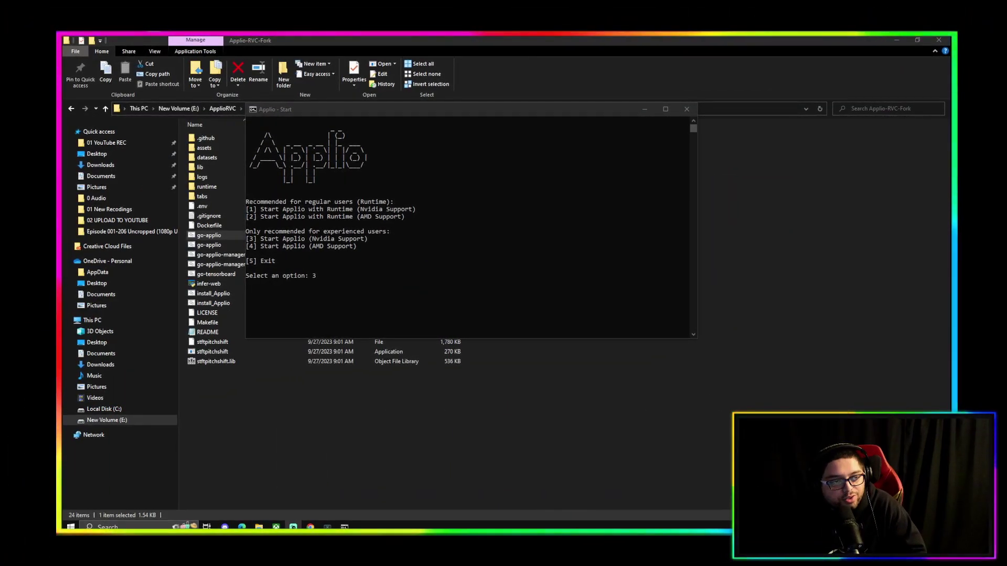
click(407, 109)
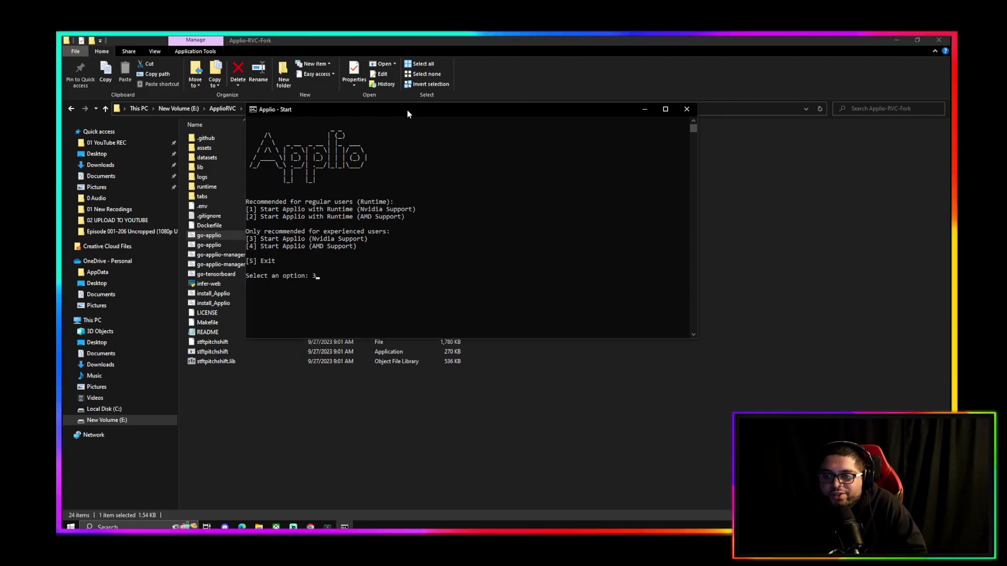
key(Return)
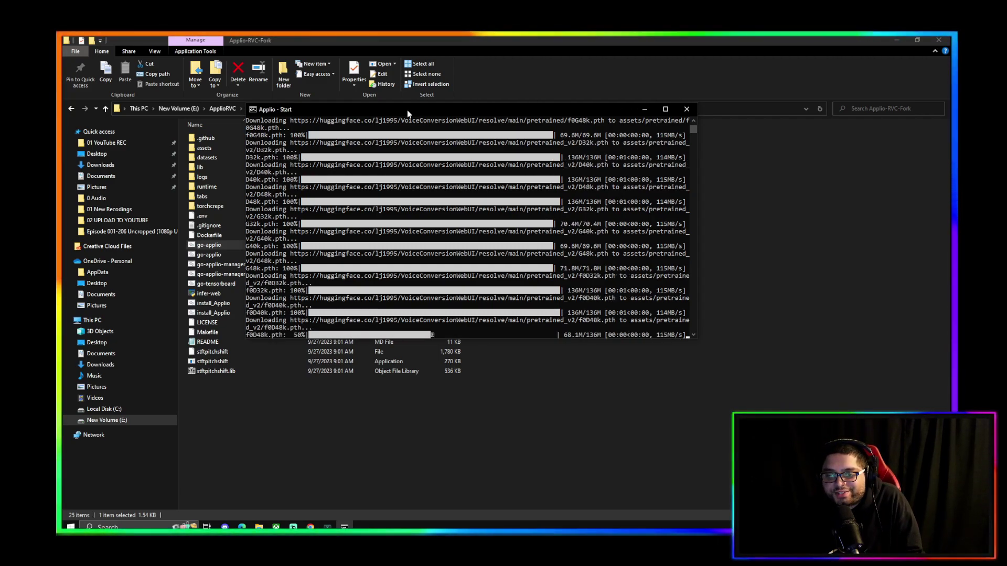
Rerun go-applio.bat and choose option 1, Runtime (Nvidia Support), to serve Applio at localhost:7897
click(527, 247)
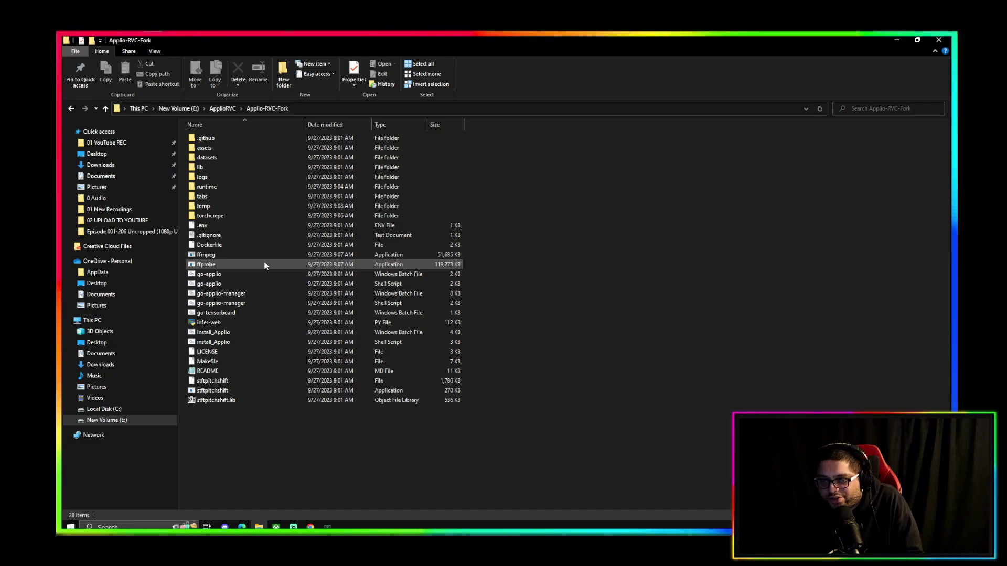
double_click(236, 273)
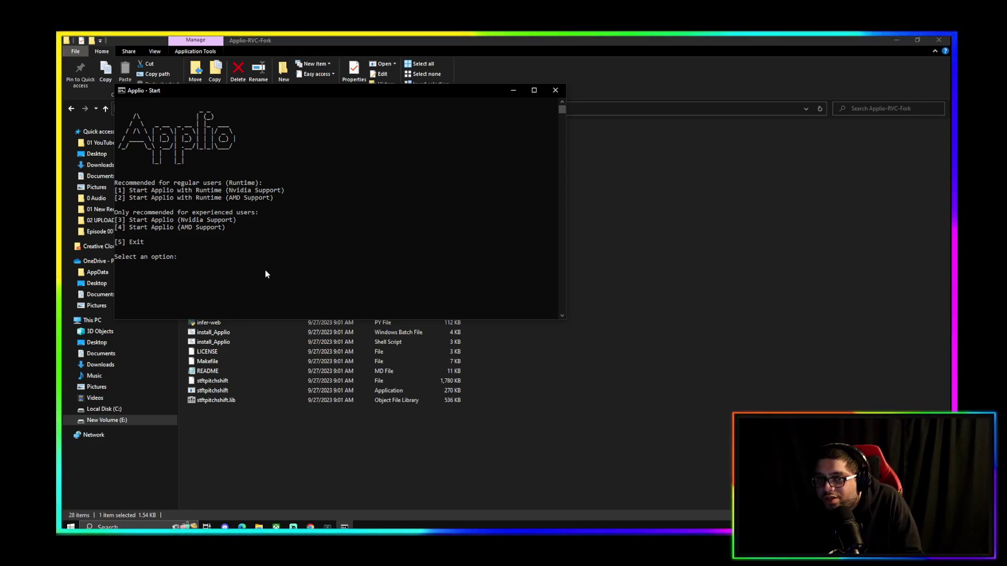
text(1)
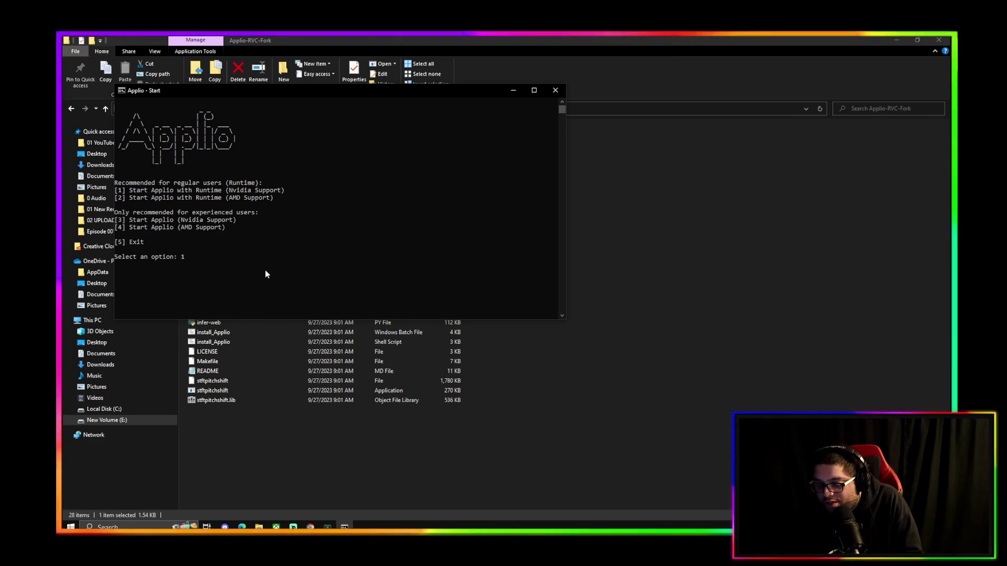
key(Return)
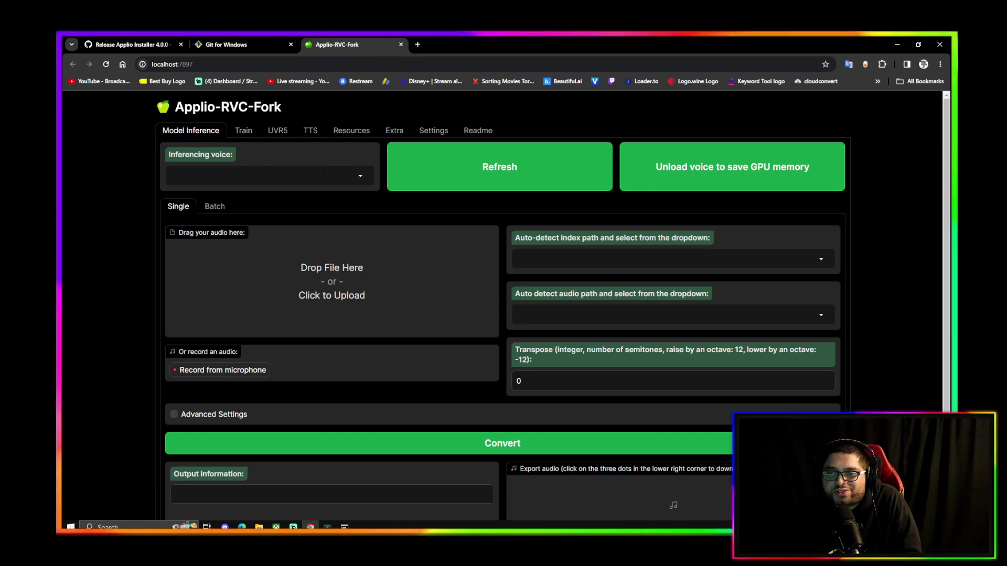
Check the inferencing voice choices, then look over the Train tab's settings
click(360, 177)
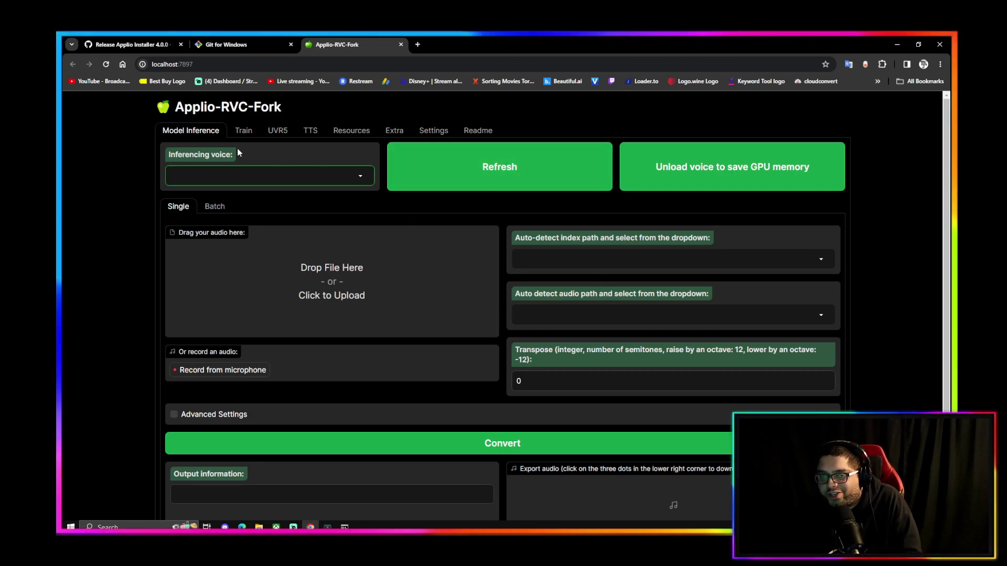
click(242, 132)
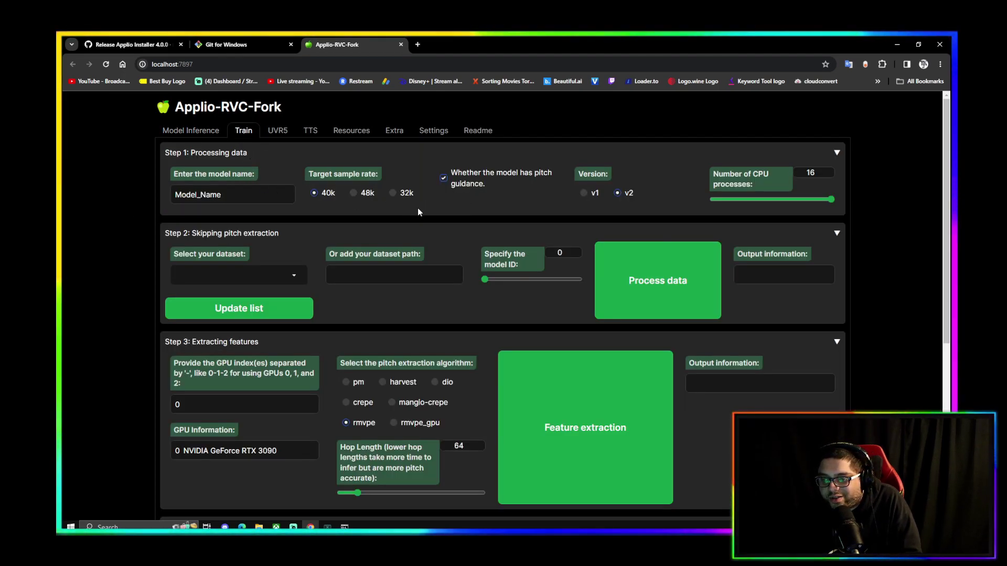
scroll(418, 212, down, 4)
scroll(417, 238, up, 4)
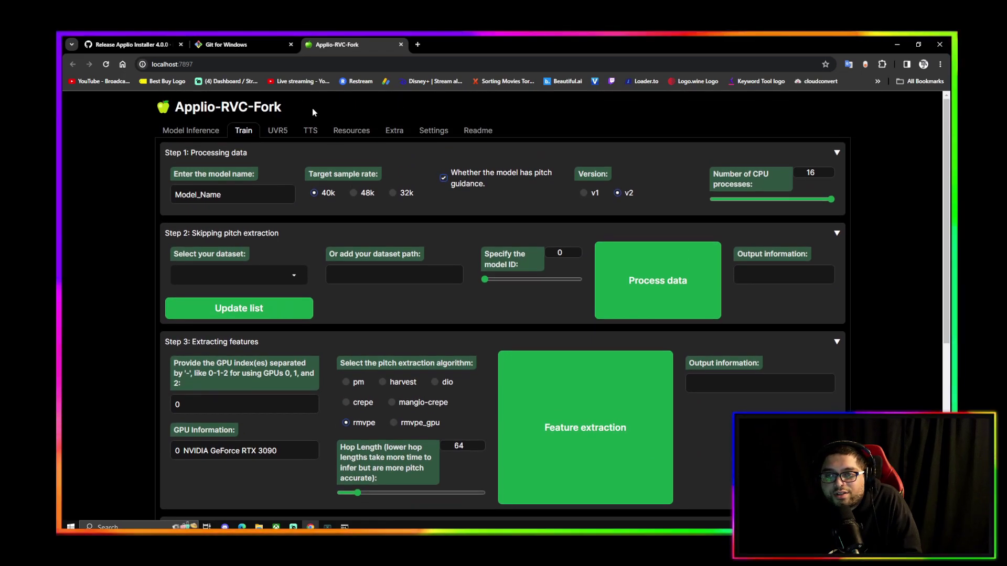
Browse the UVR5 and TTS tabs, checking the RVC Model list and text box, ending on Resources
click(277, 132)
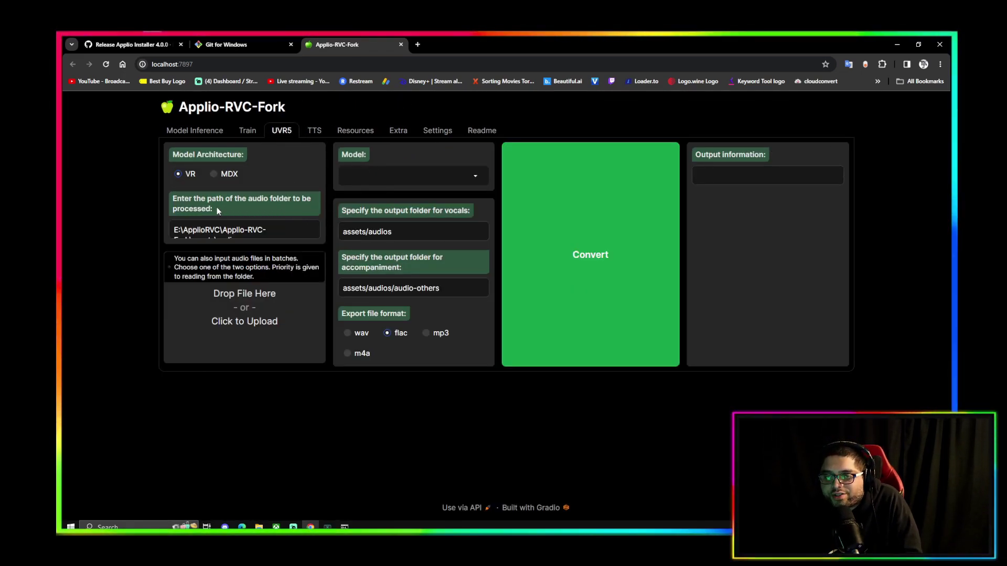
click(315, 133)
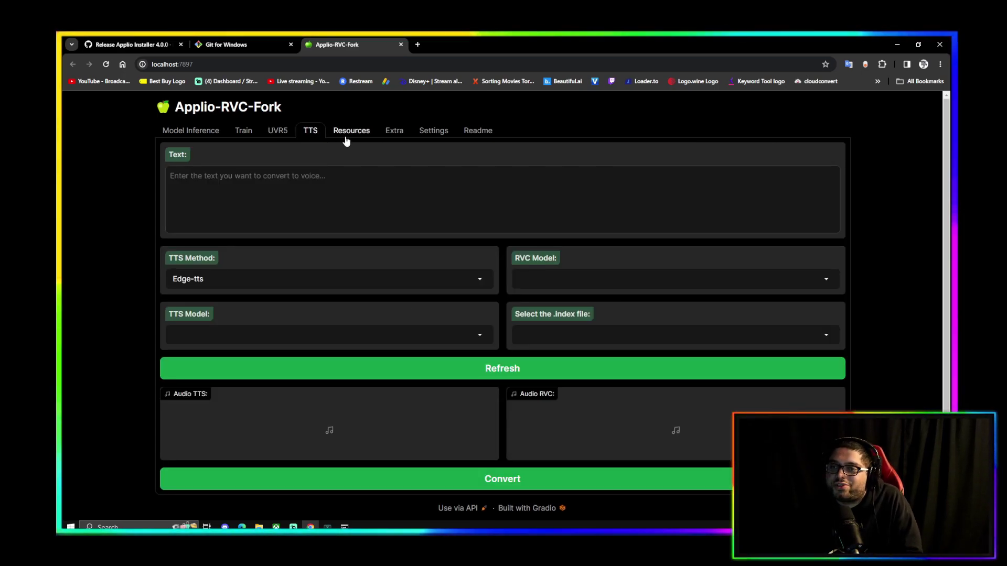
click(558, 276)
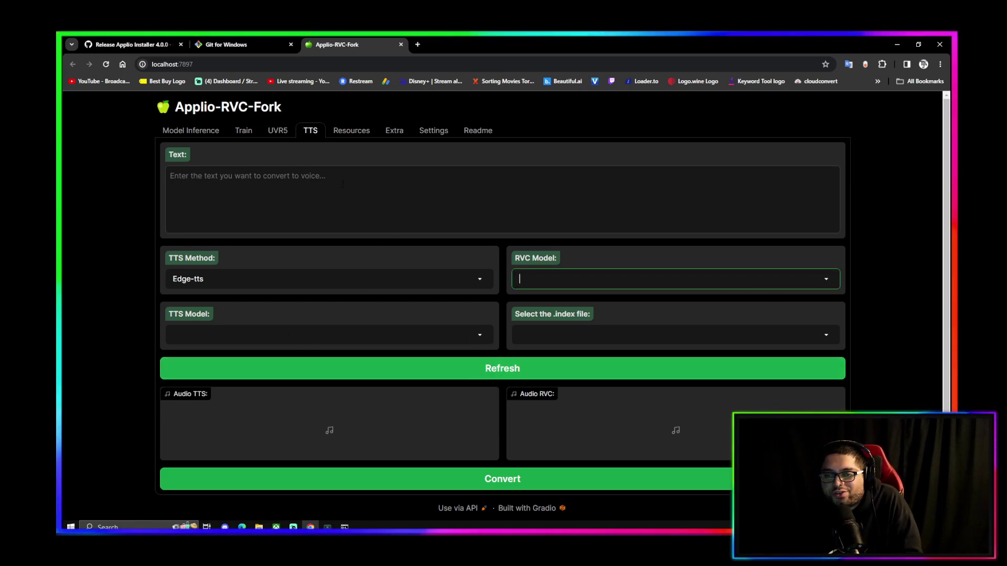
click(305, 196)
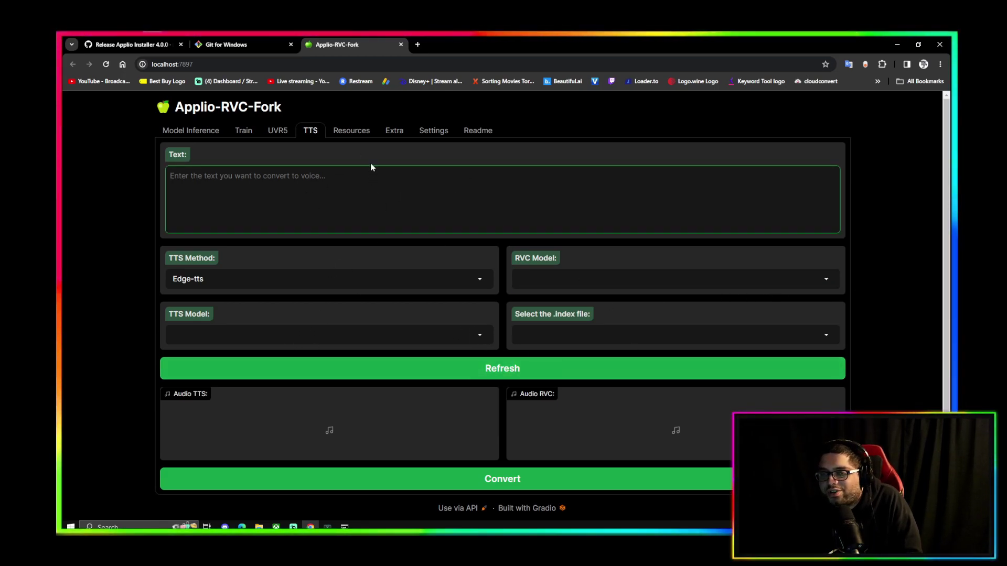
click(347, 134)
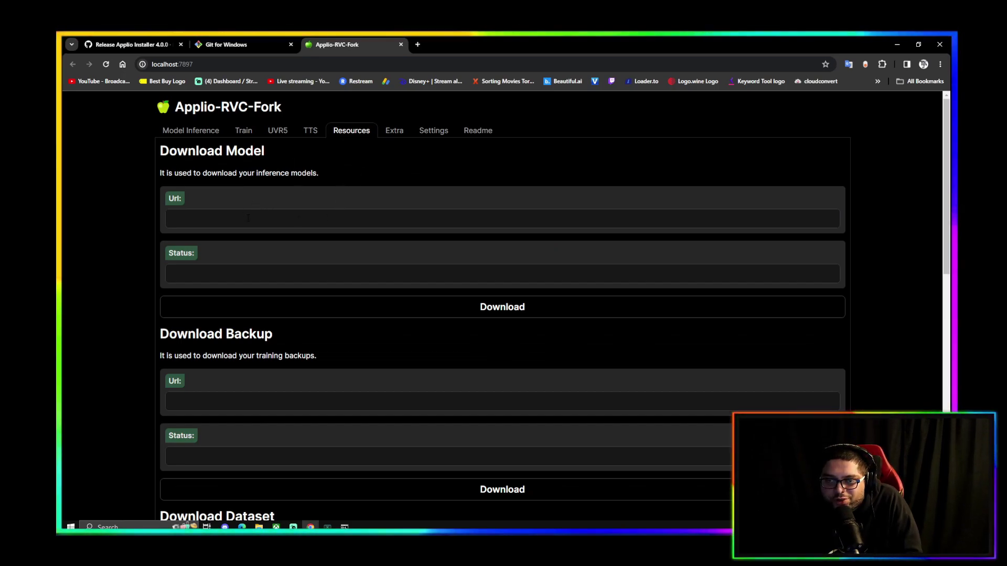
Scroll through the Resources tab's Download Model and Download Backup sections
scroll(331, 335, down, 2)
scroll(335, 336, up, 1)
scroll(332, 335, down, 6)
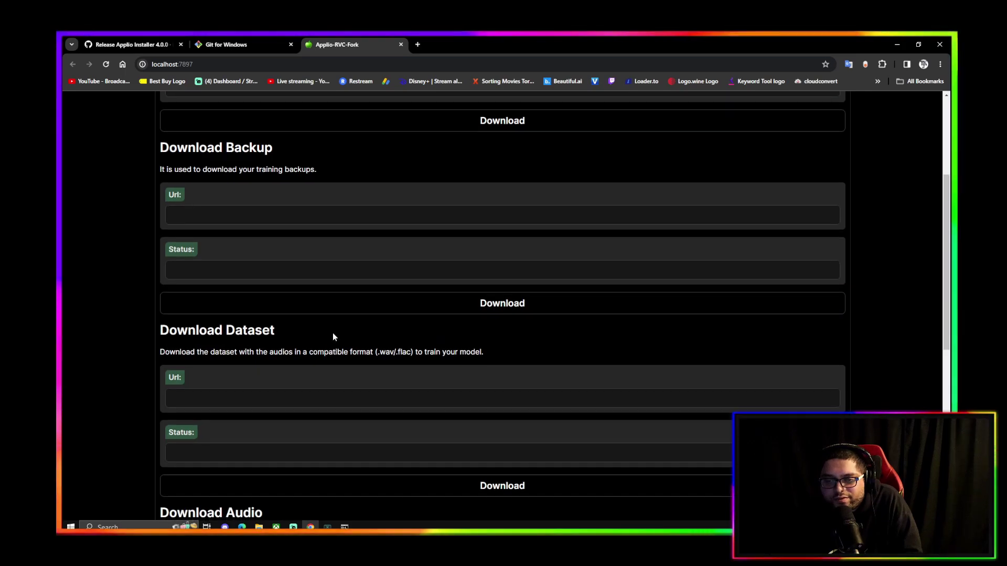
scroll(331, 335, up, 3)
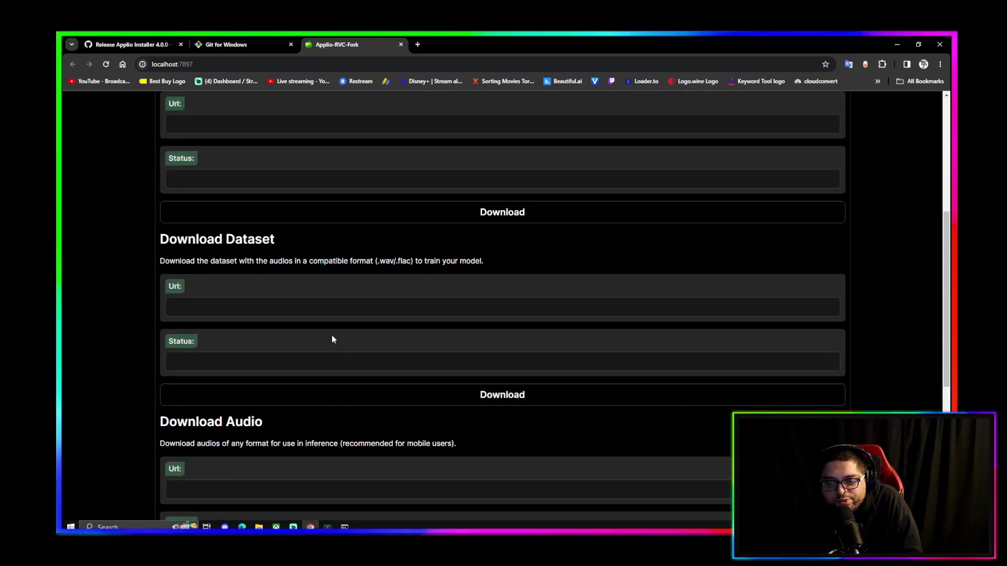
scroll(332, 336, down, 3)
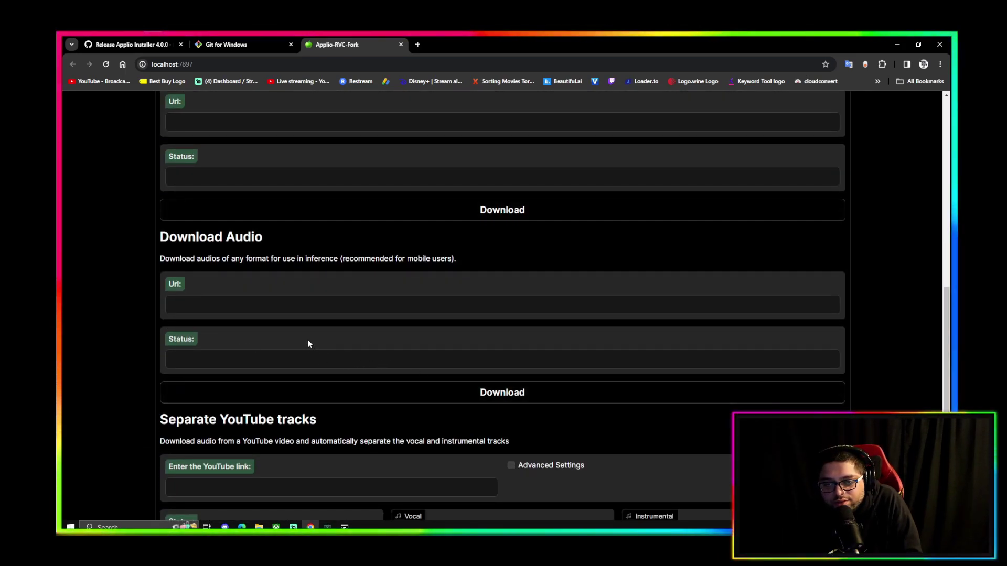
scroll(310, 330, up, 6)
scroll(314, 339, up, 3)
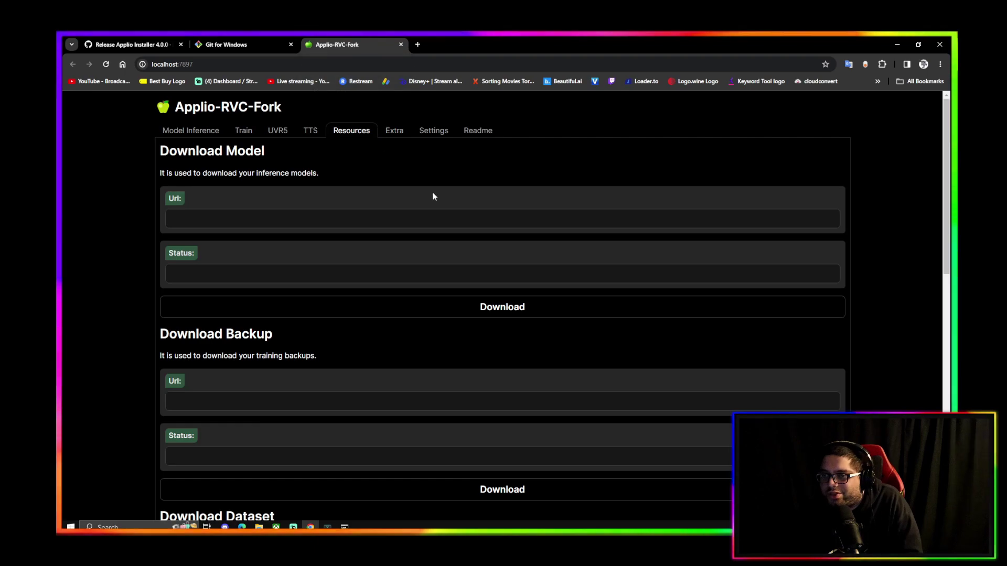
Focus the Download Model Url field, review the page, then bring up the Extra tab's Merge Audios
click(259, 219)
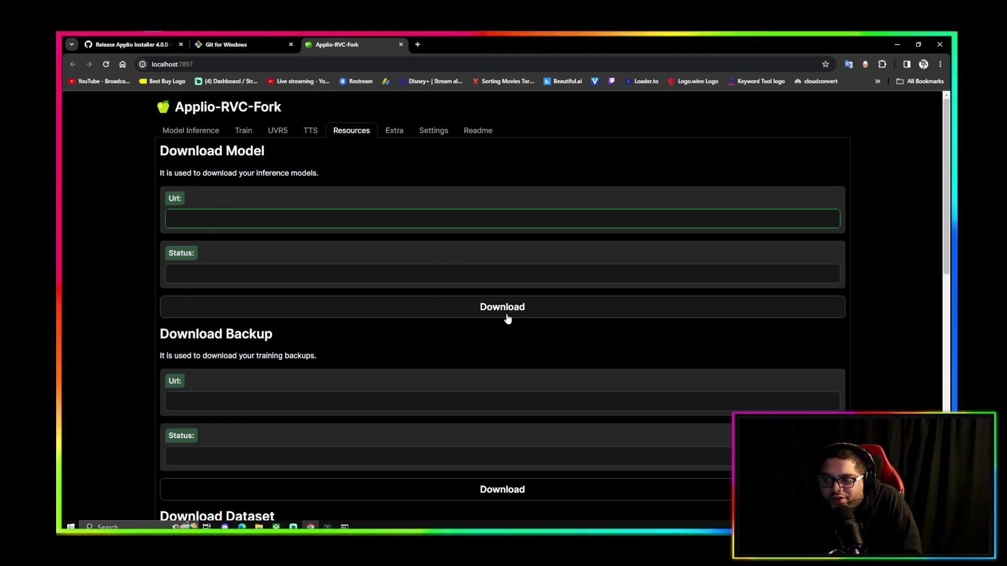
scroll(470, 374, down, 4)
scroll(472, 391, up, 2)
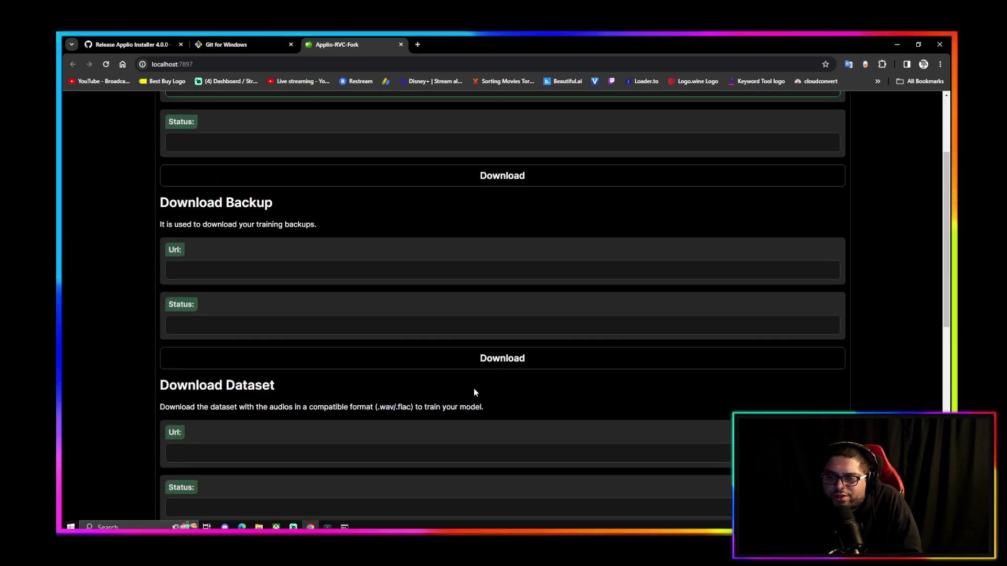
scroll(471, 391, down, 5)
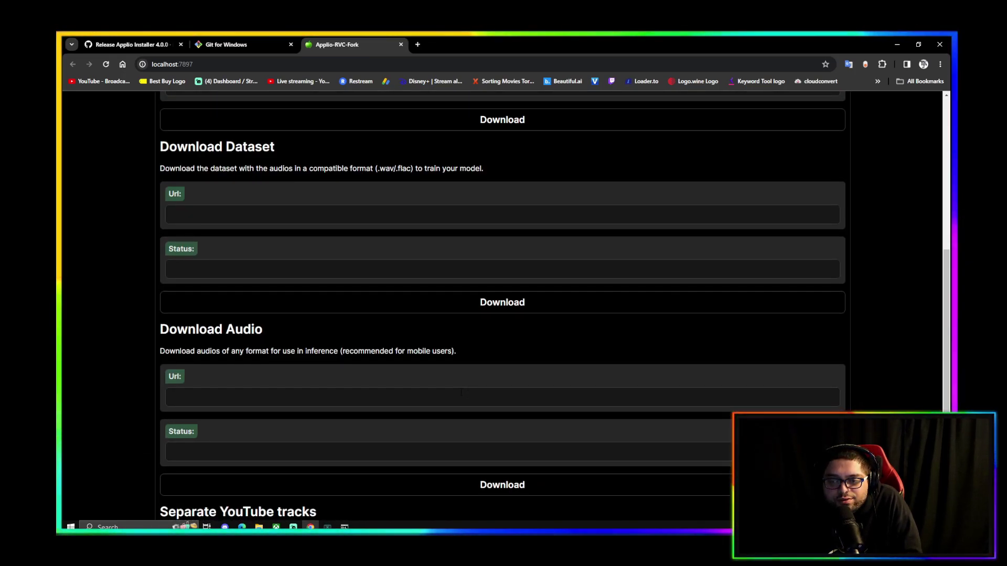
scroll(506, 364, up, 8)
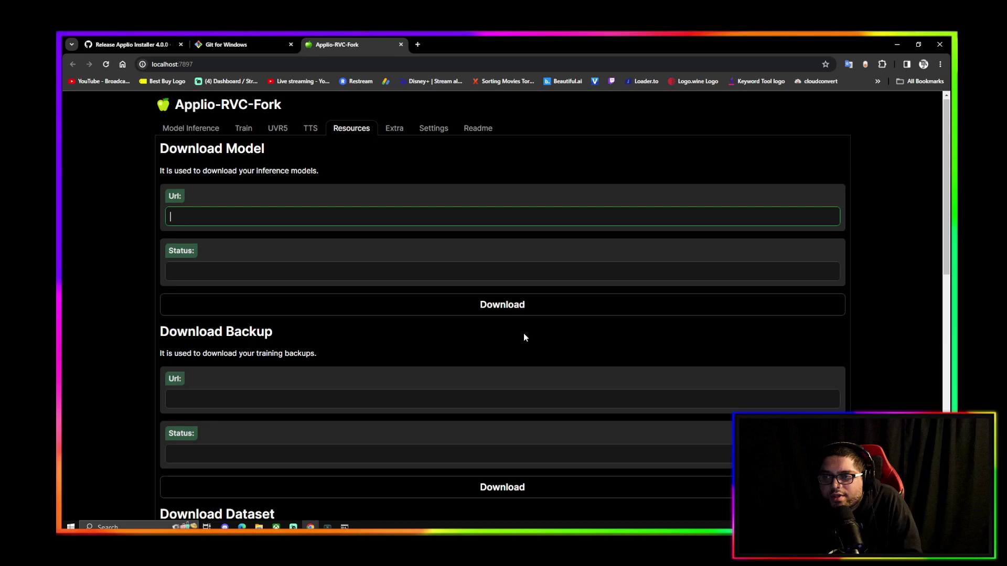
click(397, 130)
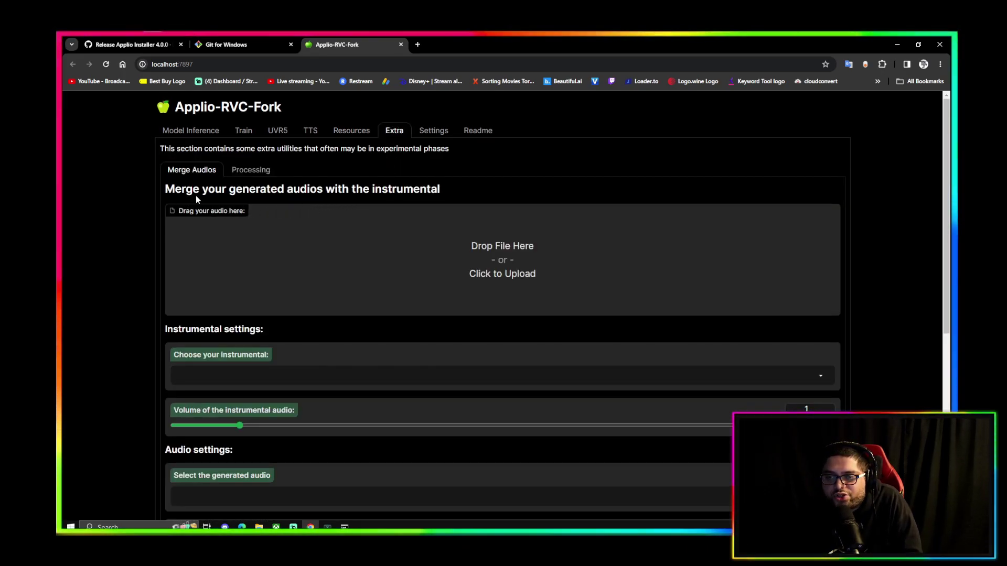
Scroll the Extra tab, glance at the Settings and Readme tabs, and return to Model Inference
scroll(341, 346, down, 3)
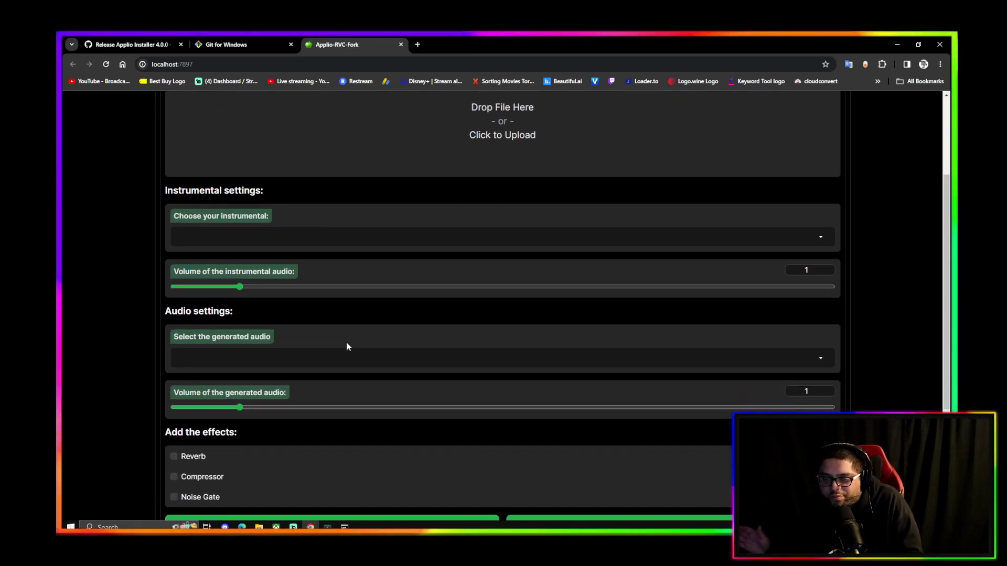
scroll(346, 347, down, 4)
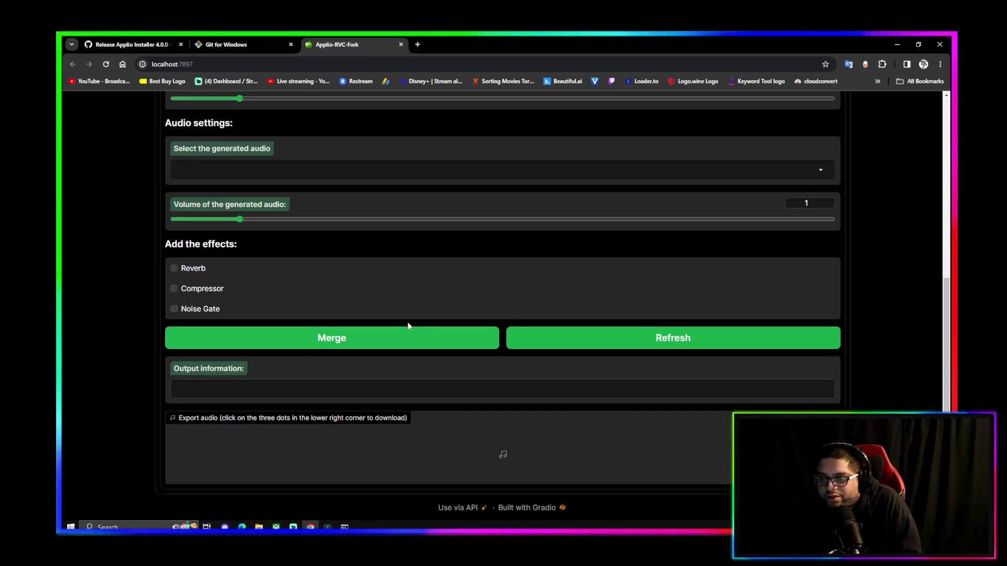
scroll(477, 450, up, 7)
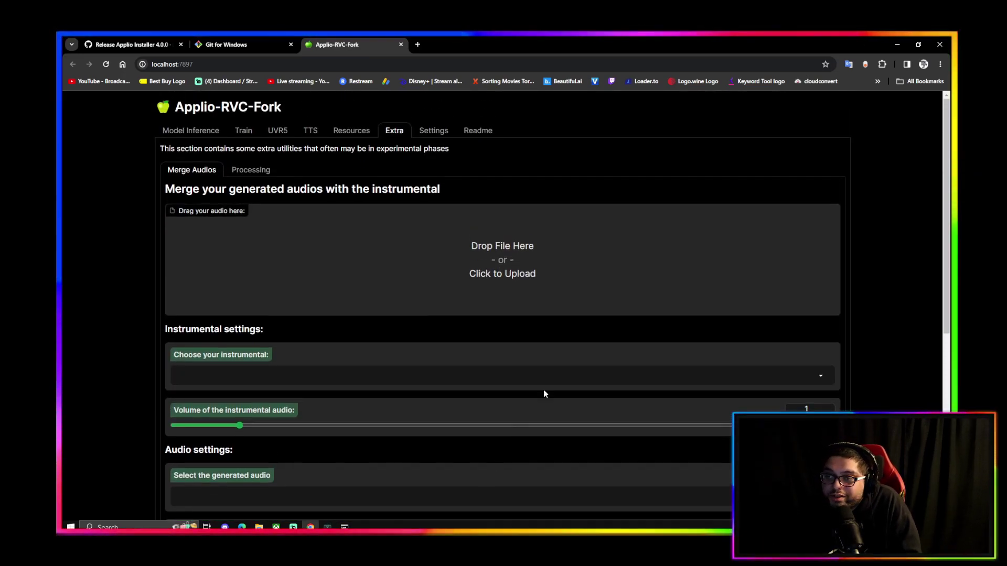
click(437, 131)
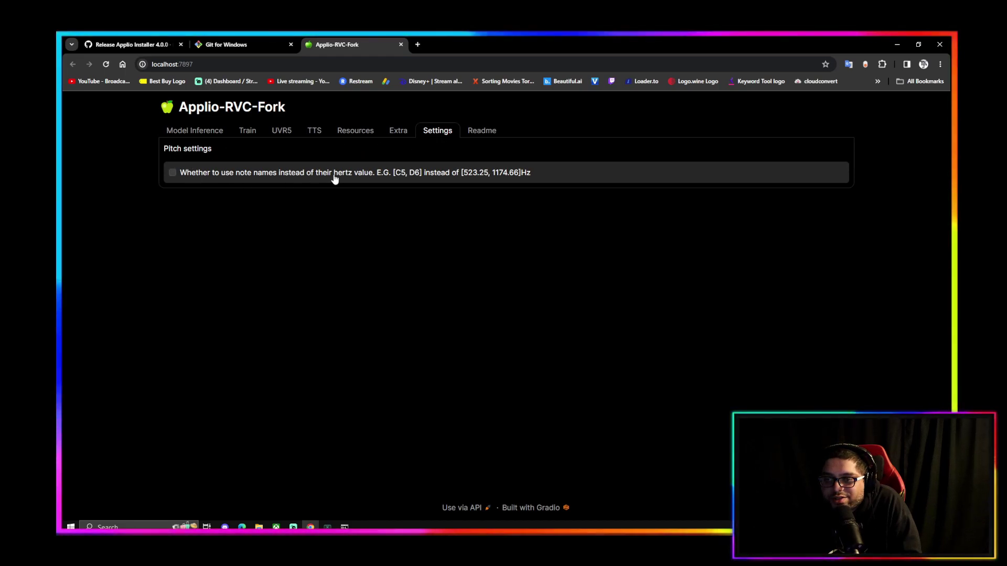
click(485, 134)
click(181, 135)
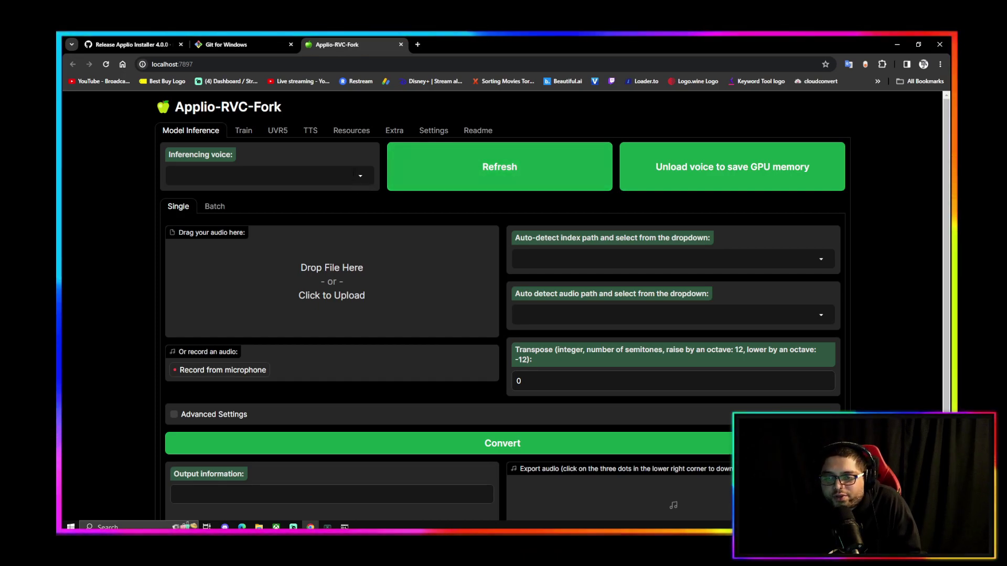
Navigate from the Applio-RVC-Fork folder into logs\weights, which contains only a .gitignore file
click(259, 527)
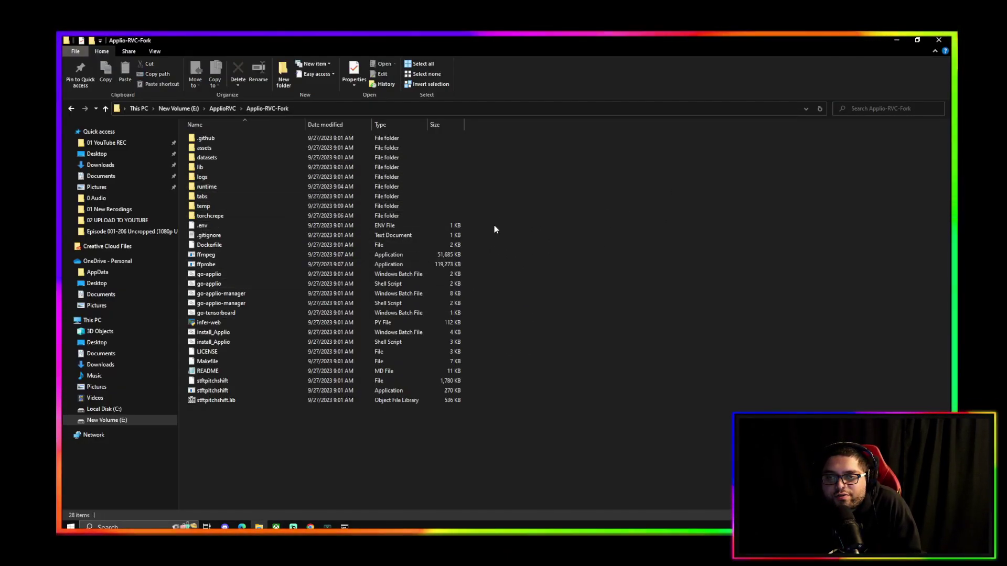
click(257, 178)
double_click(257, 182)
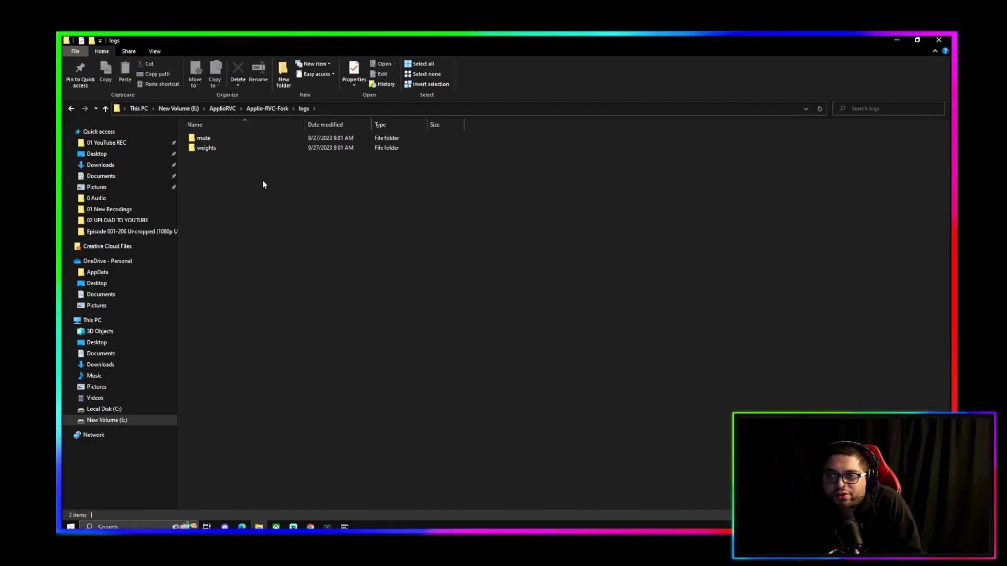
key(alt+Left)
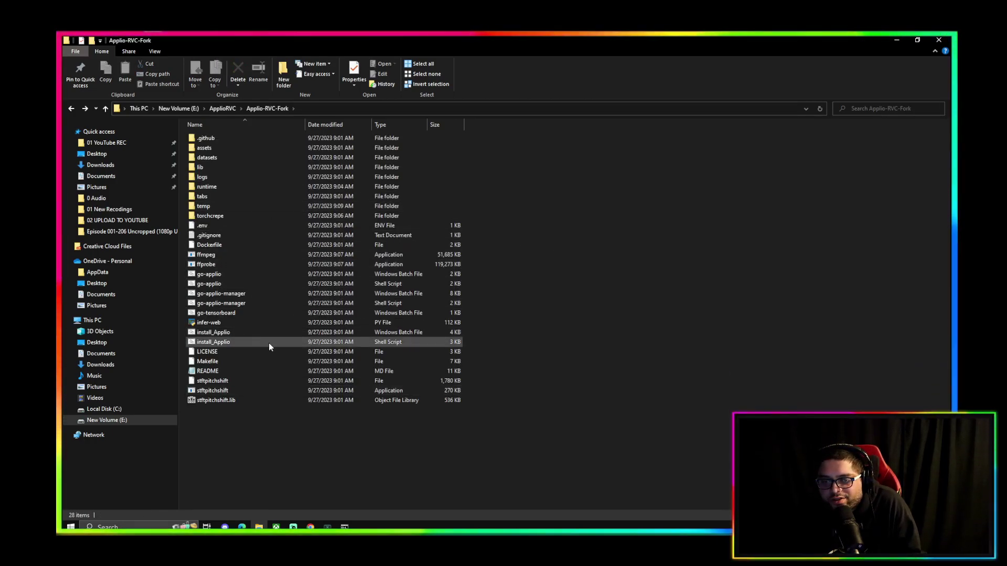
double_click(210, 182)
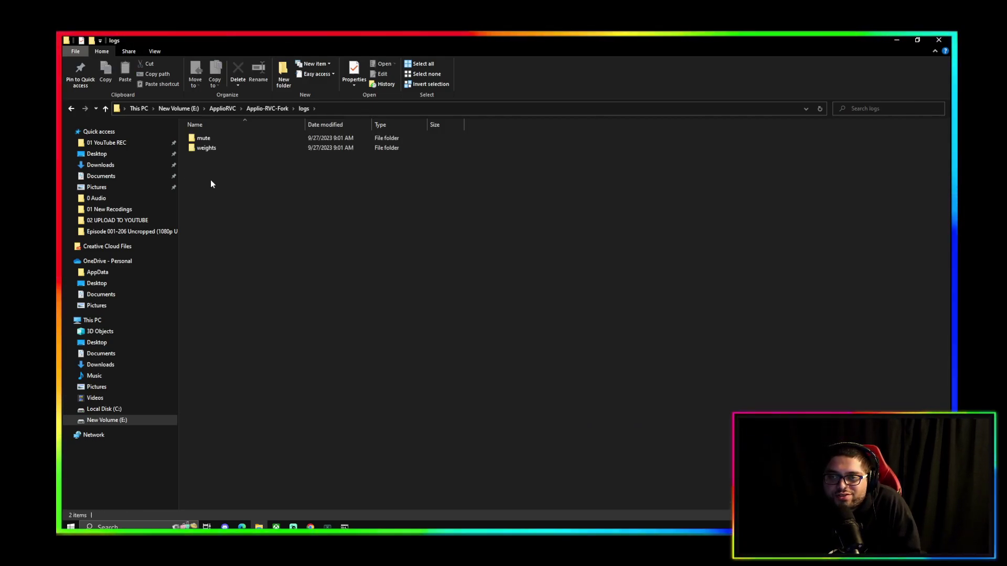
double_click(227, 152)
key(BackSpace)
key(BackSpace)
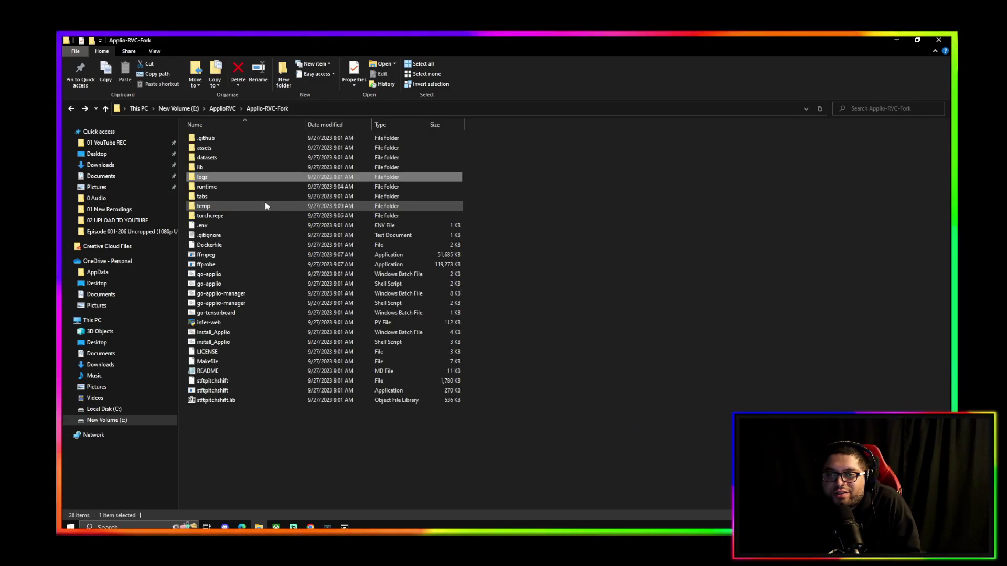
click(275, 112)
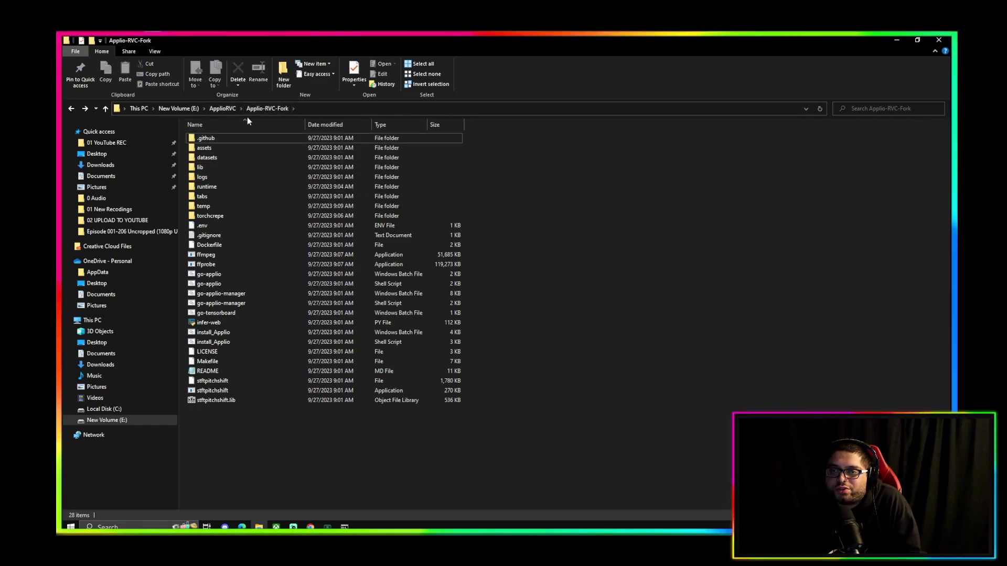
double_click(234, 179)
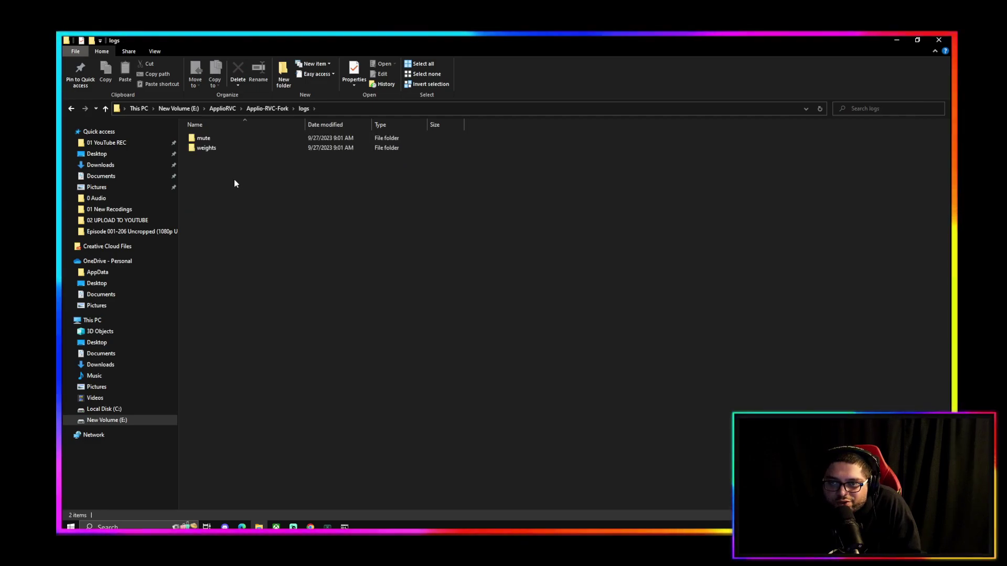
click(217, 150)
double_click(218, 151)
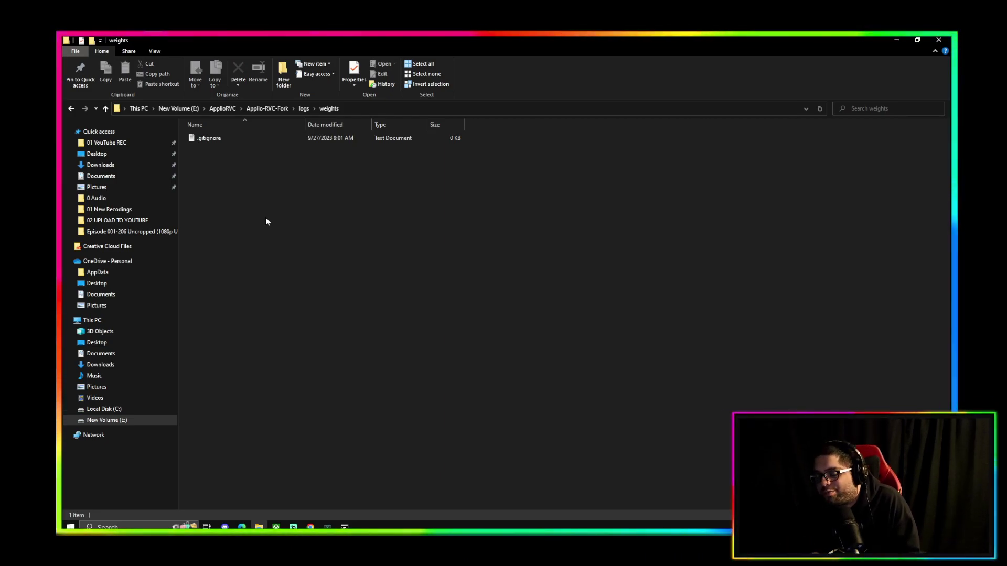
Refresh the Model Inference voice list and check the Inferencing voice dropdown, still empty
click(313, 529)
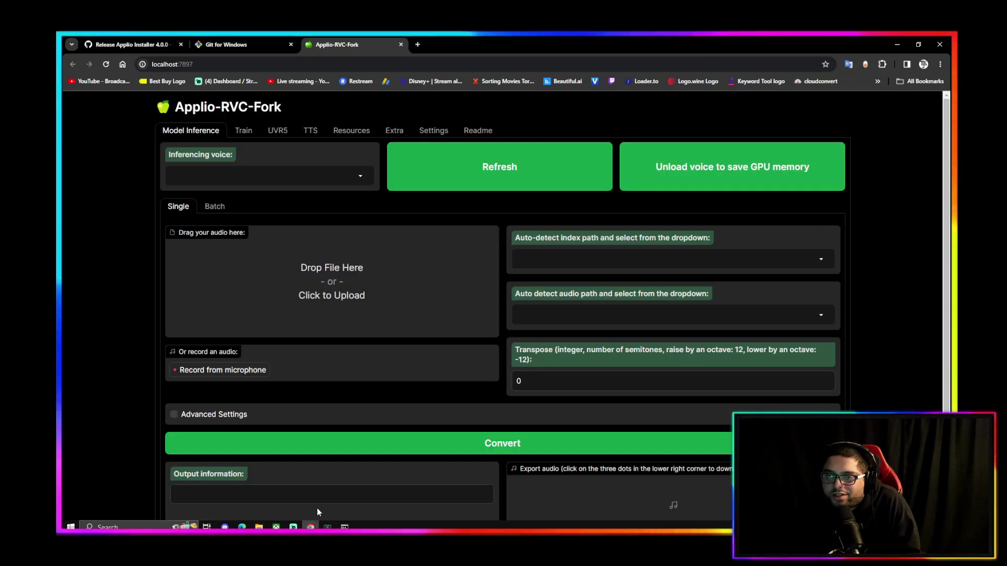
click(464, 174)
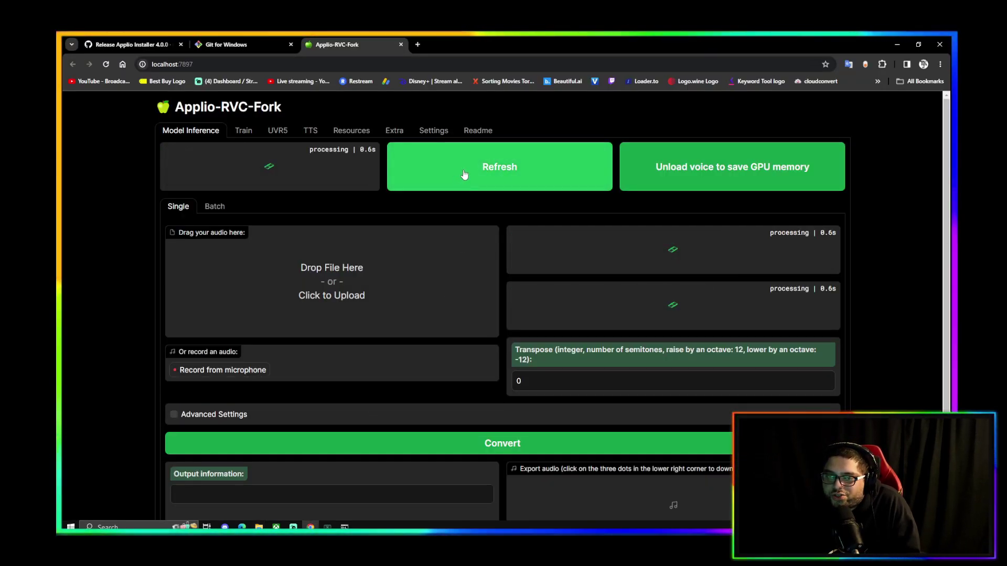
click(285, 178)
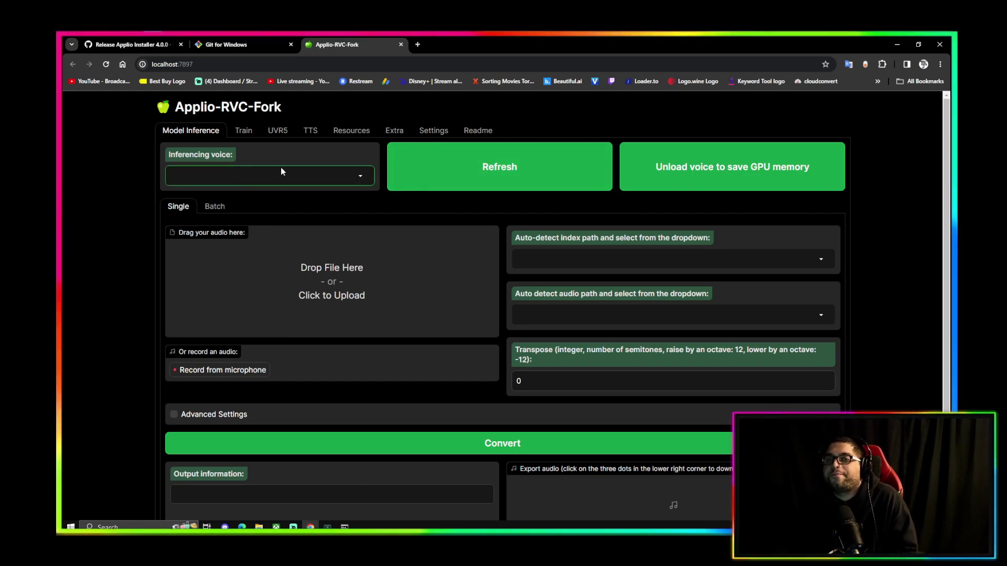
Open the Train tab, check its dataset list, and look at the datasets folder in Explorer
click(243, 131)
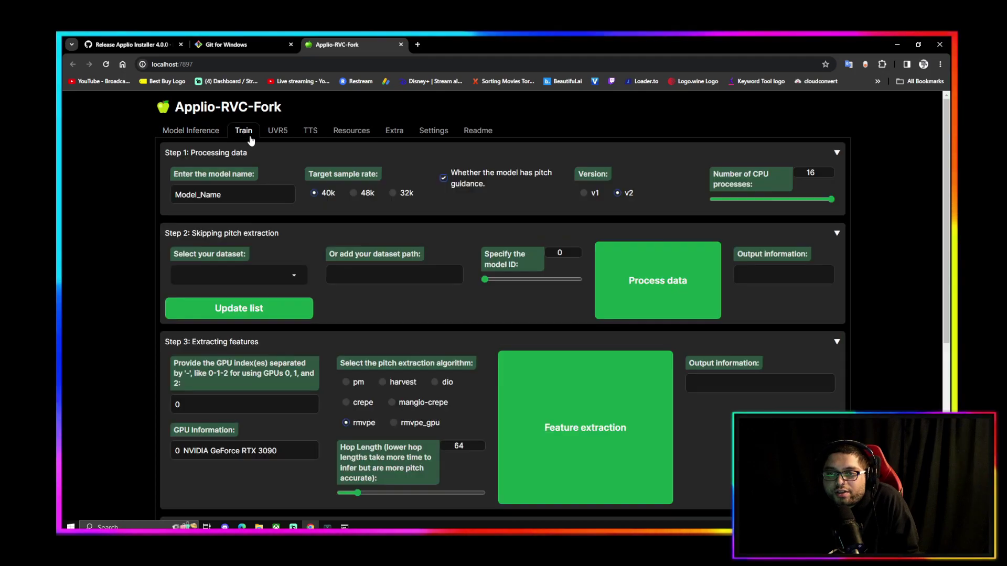
click(293, 275)
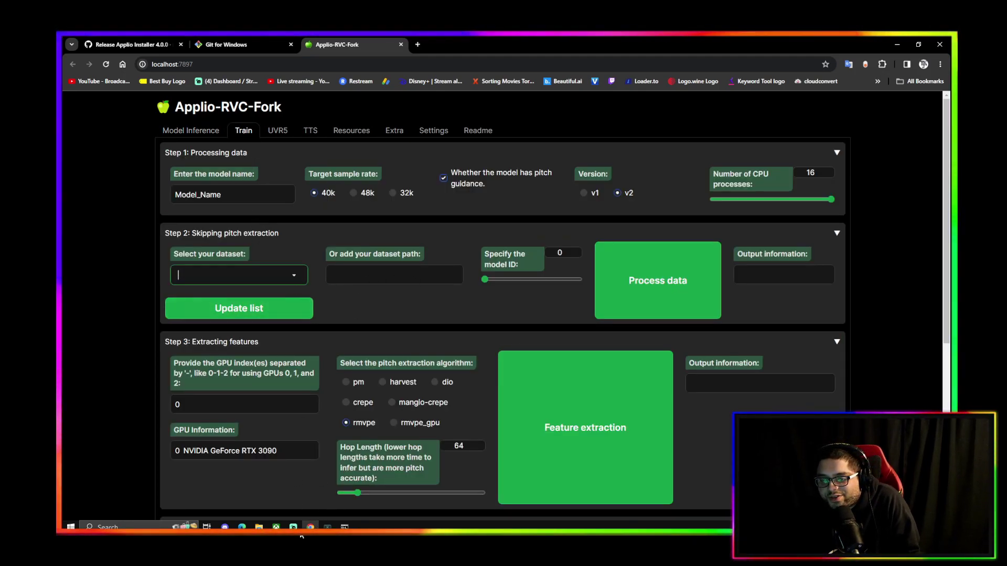
click(262, 528)
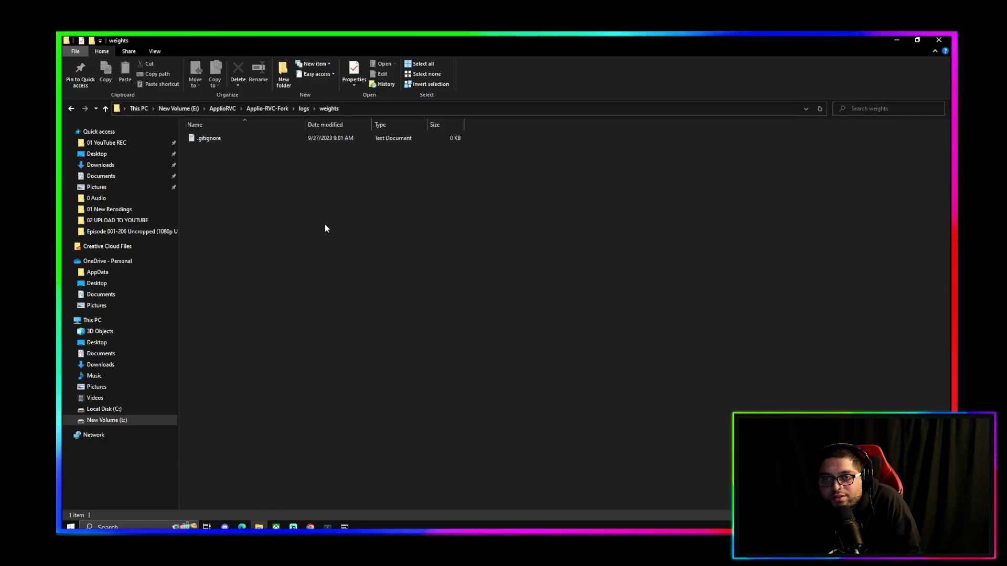
key(alt+Up)
key(alt+Up)
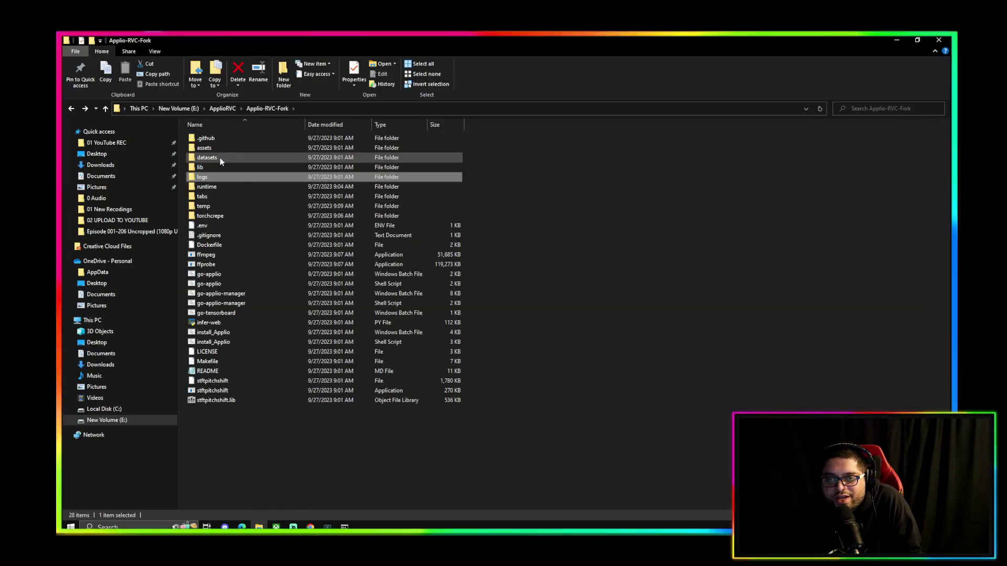
double_click(219, 159)
key(alt+Tab)
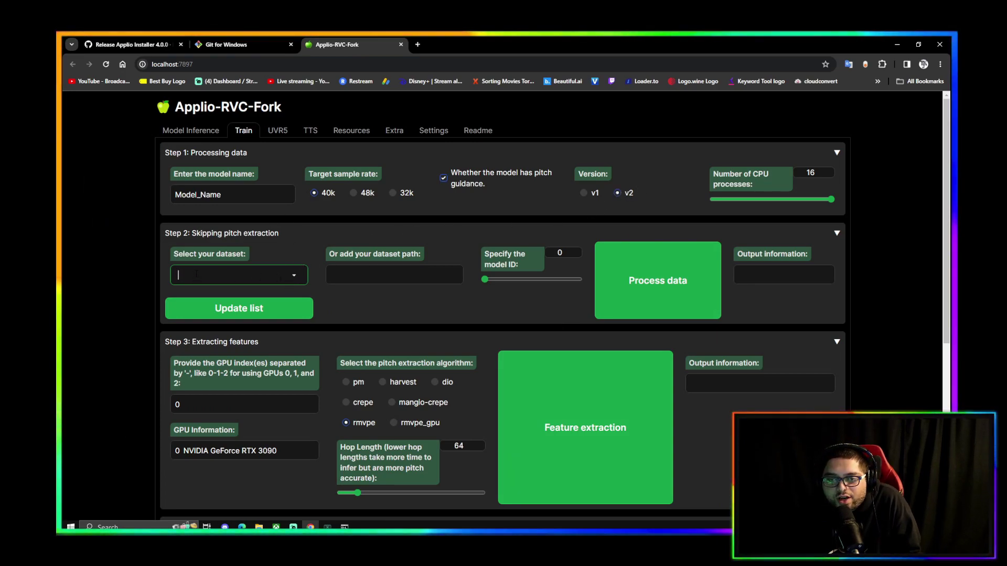
Back on Train, try the dataset dropdown and custom path field, and scroll through the training steps
click(262, 283)
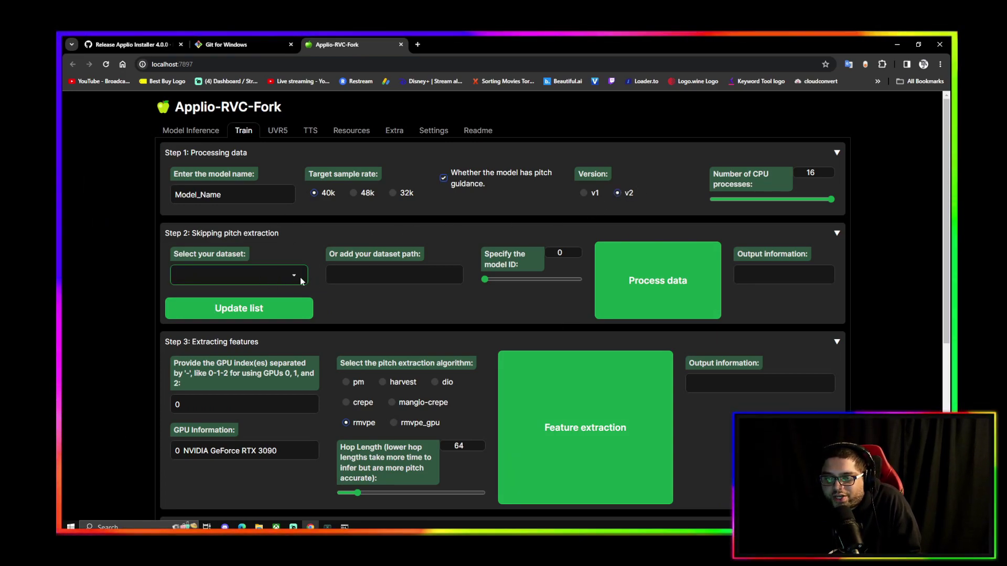
click(358, 275)
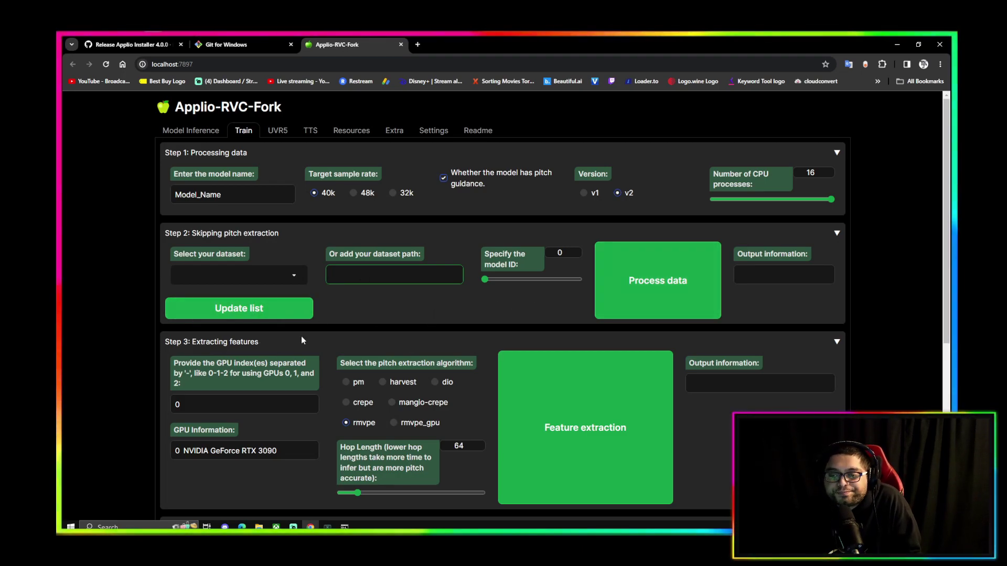
scroll(341, 363, down, 5)
scroll(344, 367, up, 5)
scroll(344, 367, down, 5)
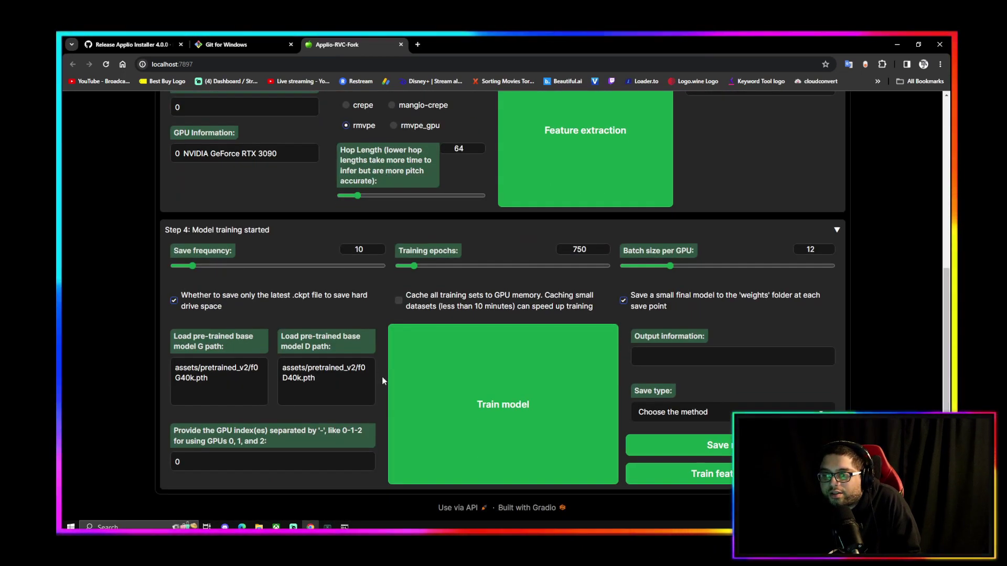
scroll(382, 376, up, 5)
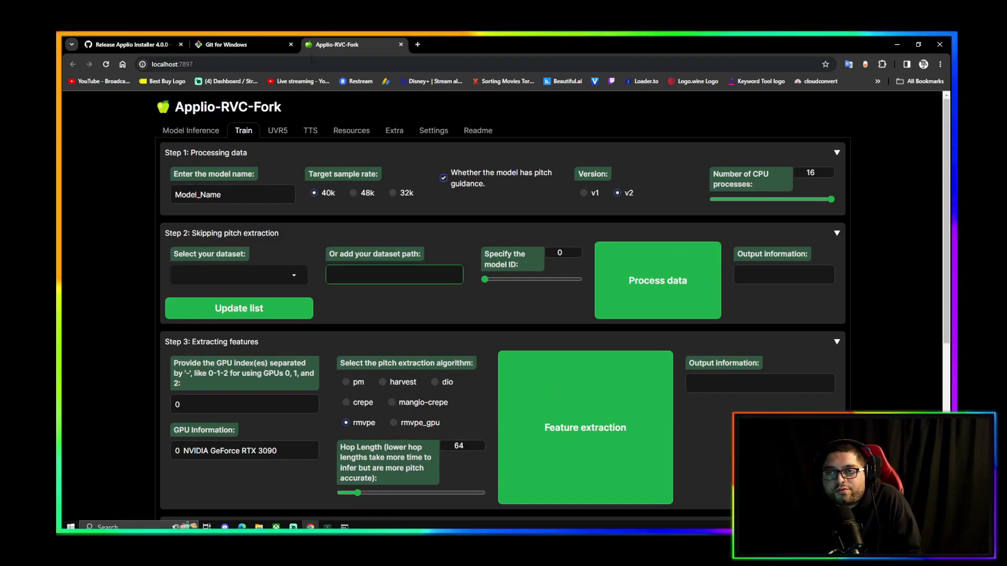